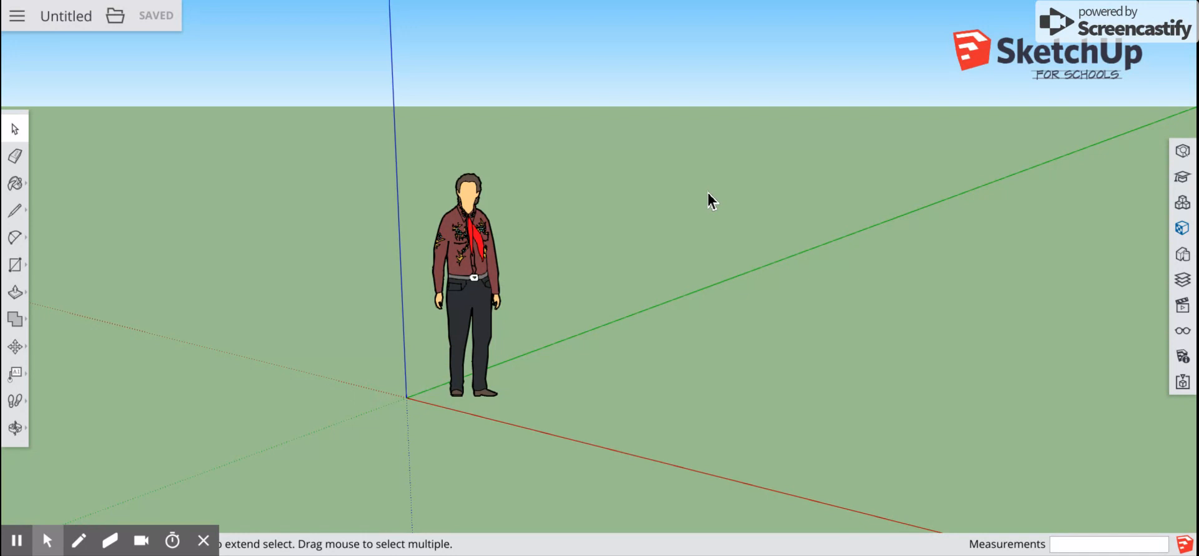
Step: Delete the default scale figure from the model
left_click(16, 131)
left_click(471, 269)
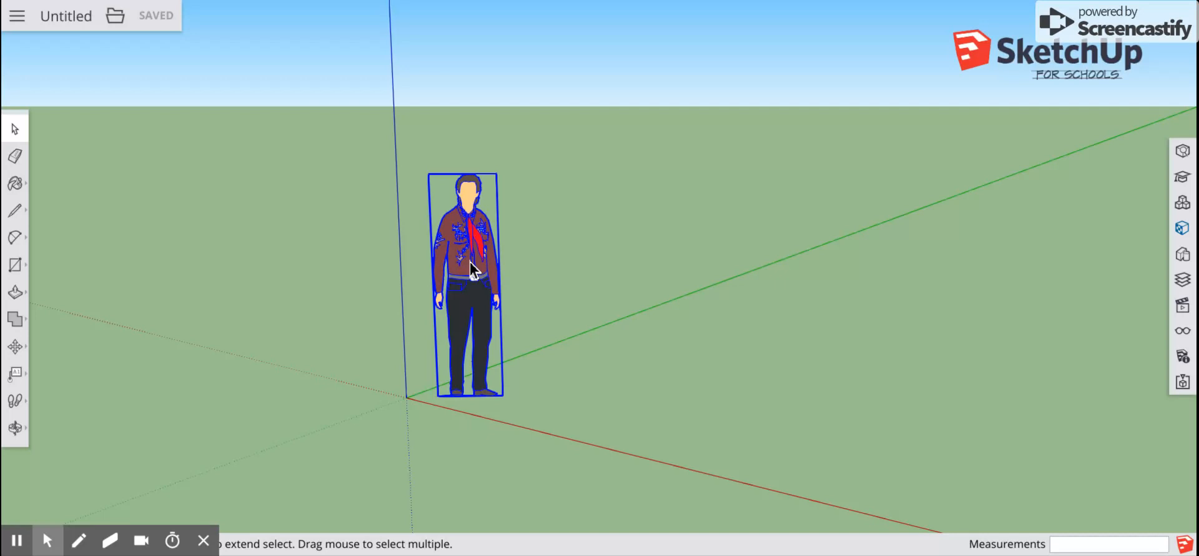
key("Delete")
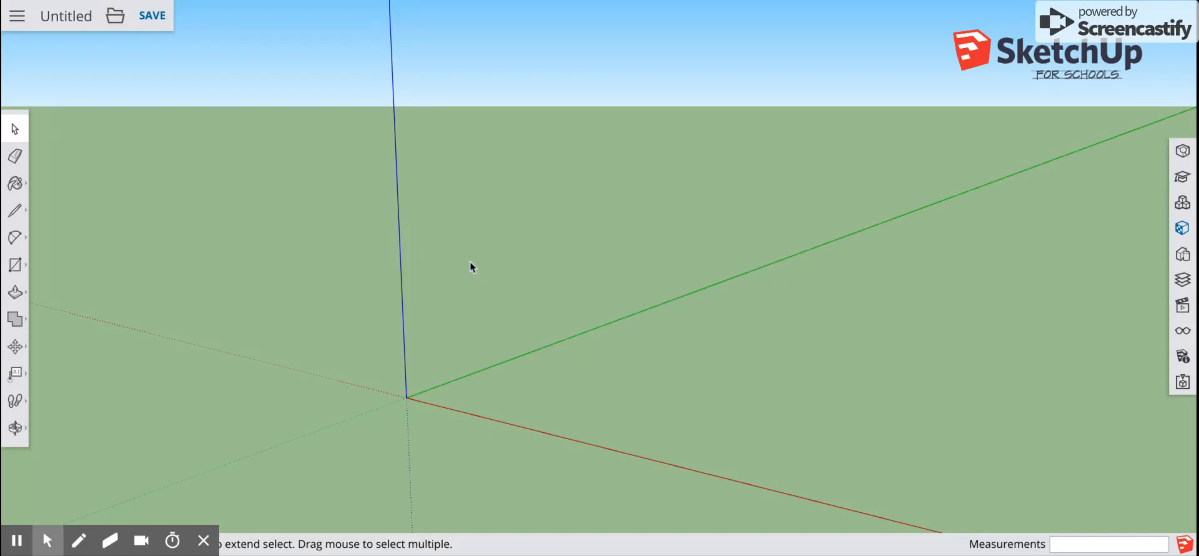
Step: Draw a 50 by 200 mm rectangle on the ground between the red and green axes
scroll(557, 435, "up", 4)
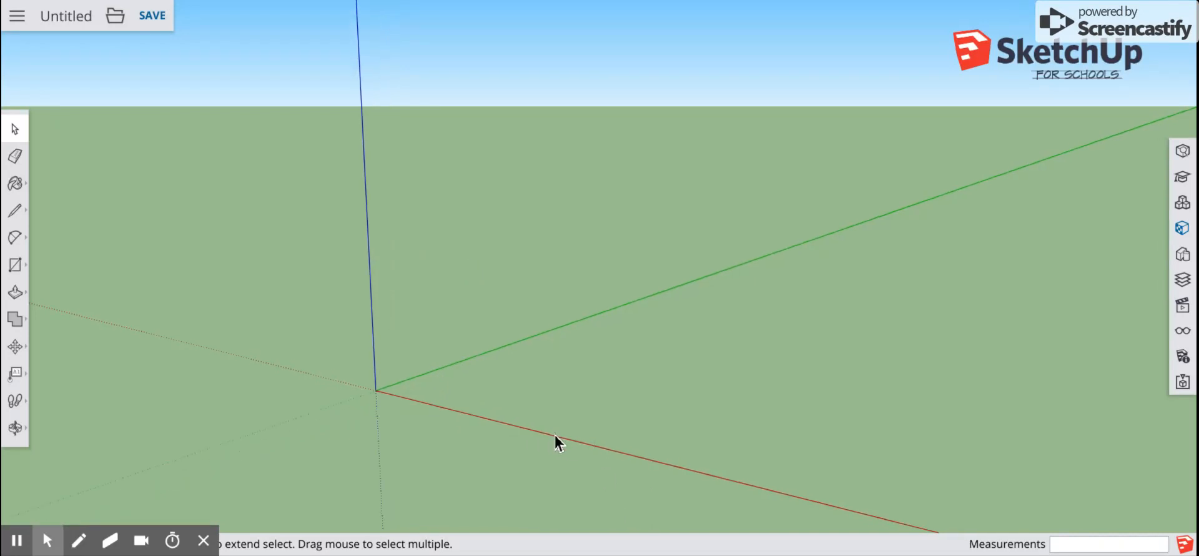
scroll(335, 355, "up", 1)
scroll(335, 355, "up", 3)
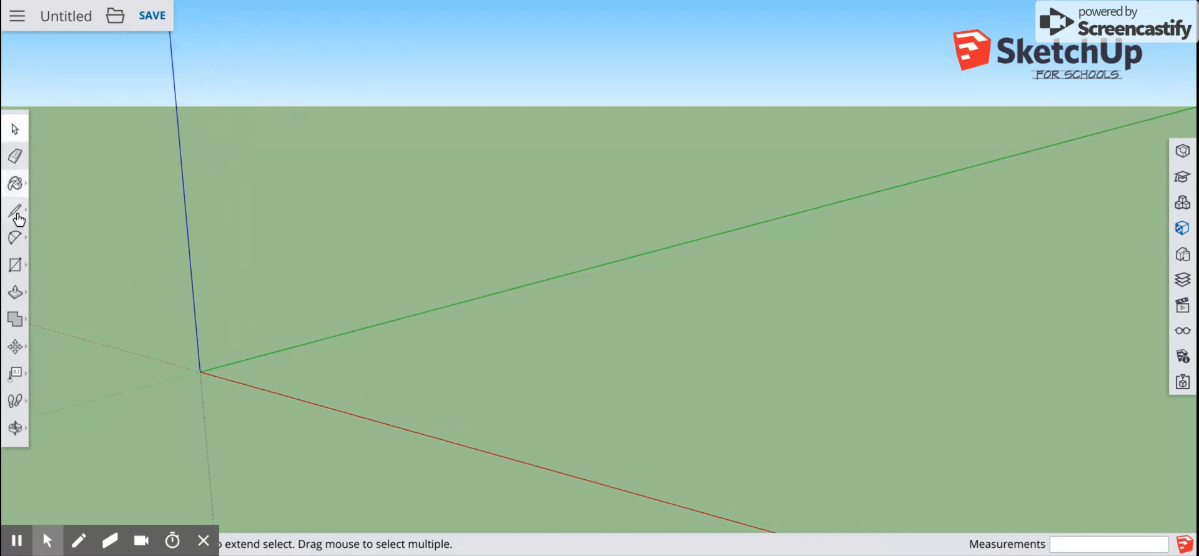
left_click(16, 269)
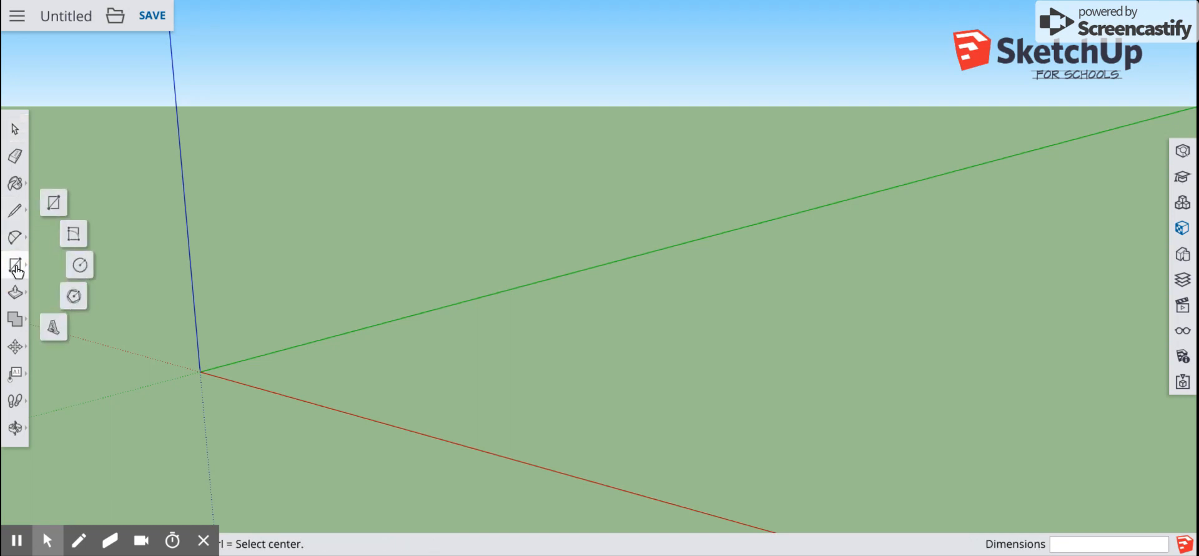
left_click(53, 208)
left_click_drag(299, 368, 379, 357)
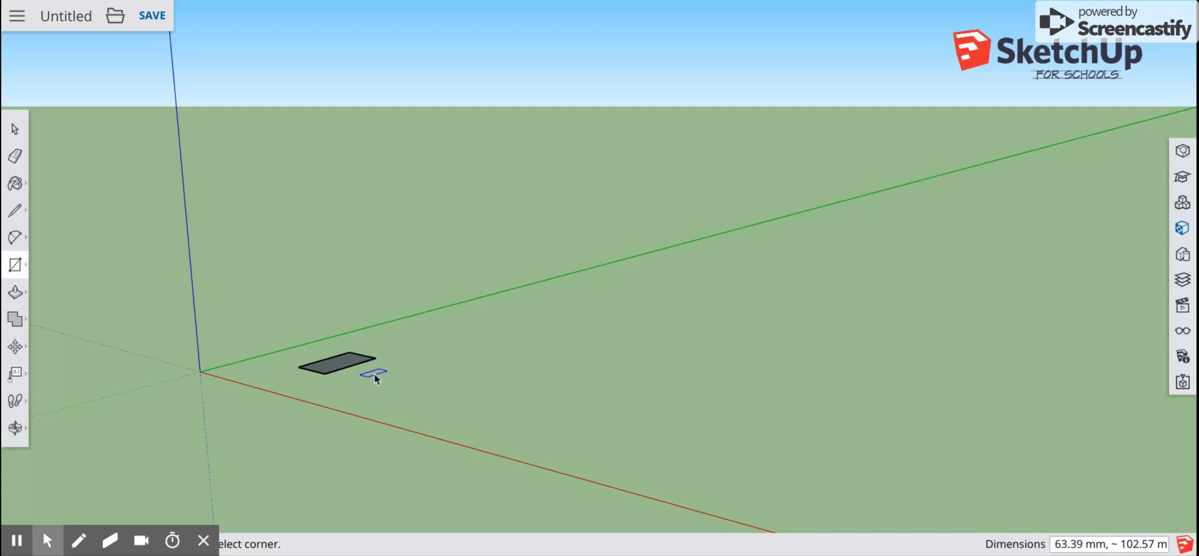
type("50,200")
key("Return")
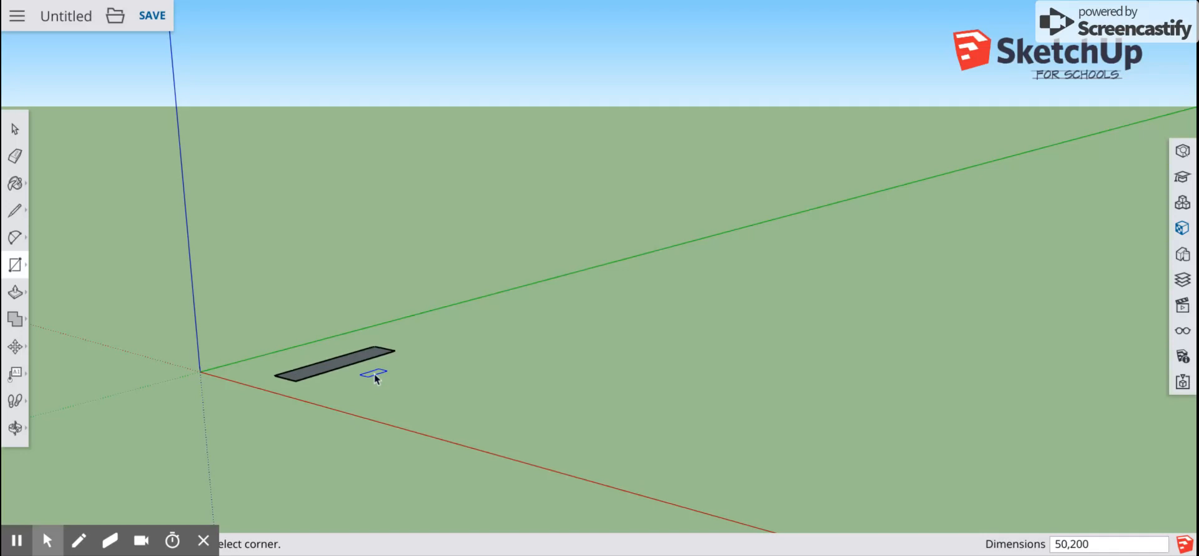
Step: Push/Pull the rectangle upward by 10 mm to form a slab
scroll(309, 384, "up", 3)
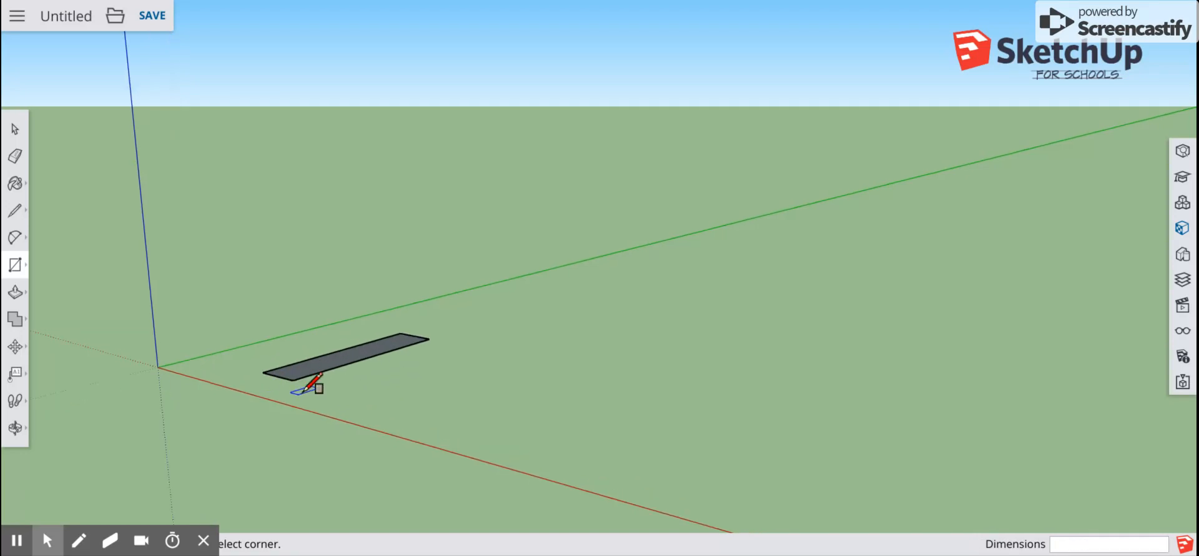
scroll(304, 391, "up", 3)
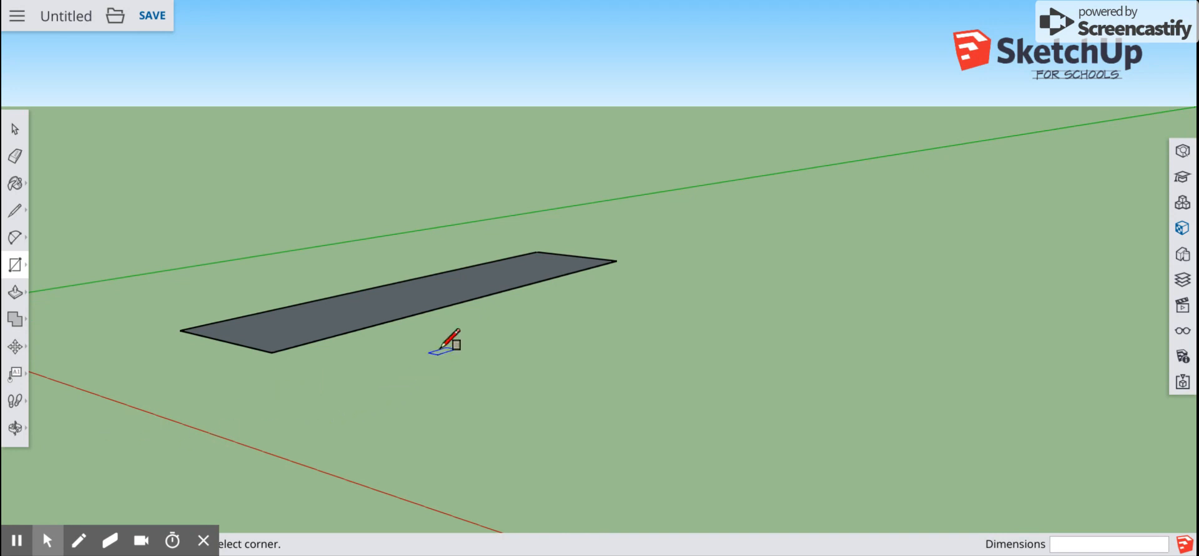
middle_click_drag(447, 358, 294, 425)
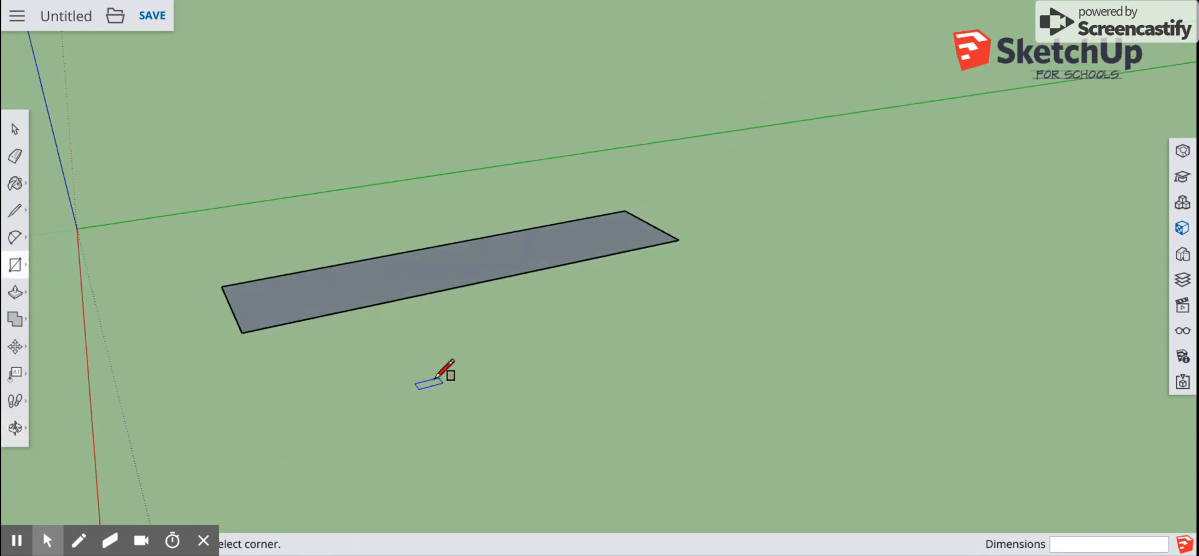
middle_click_drag(441, 391, 545, 373)
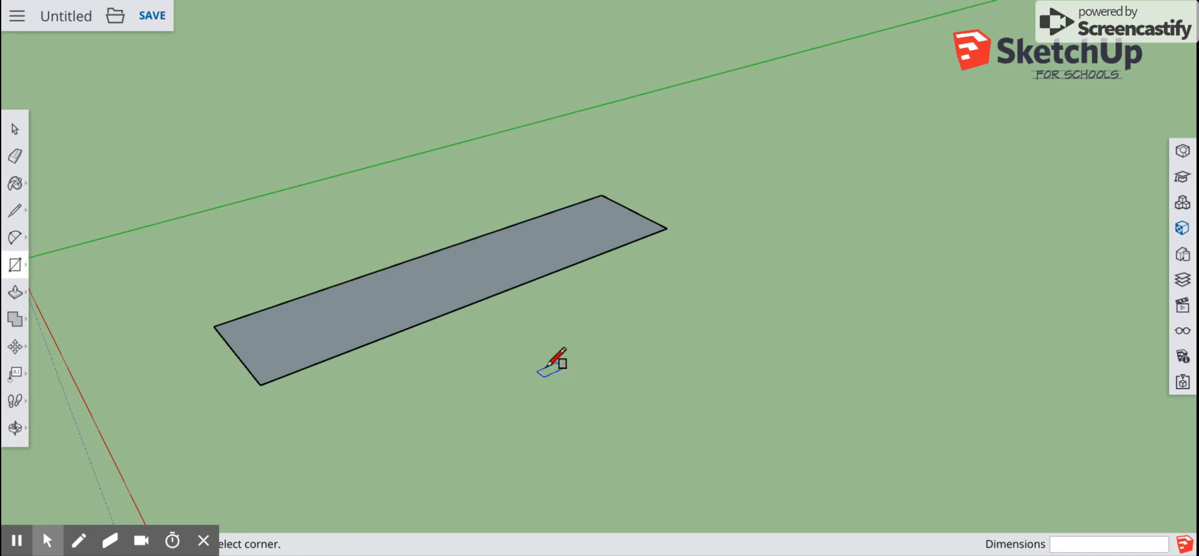
left_click(16, 293)
left_click_drag(332, 336, 343, 311)
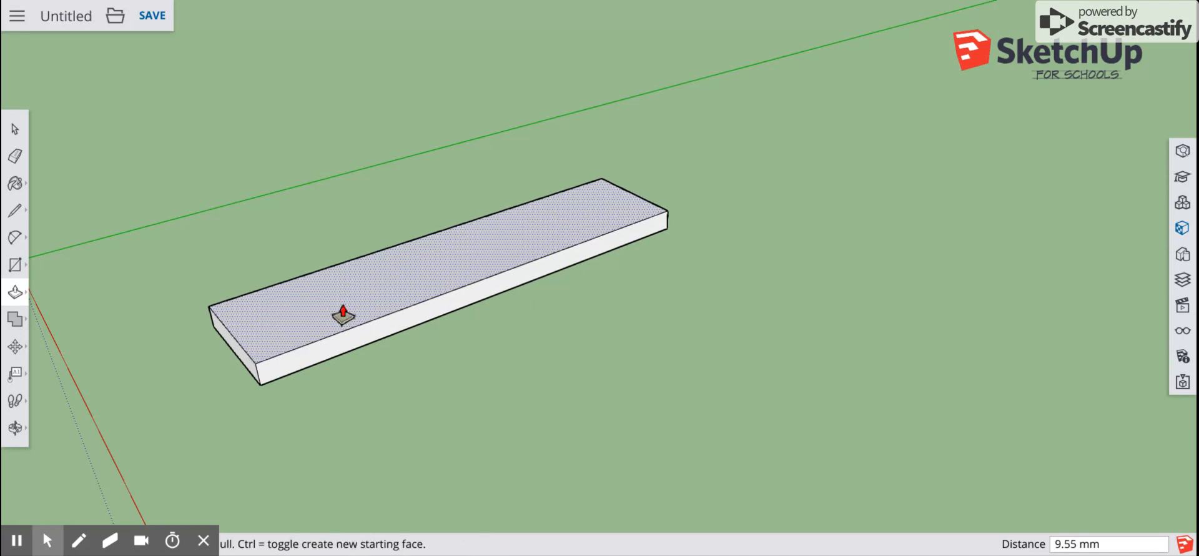
type("10")
key("Return")
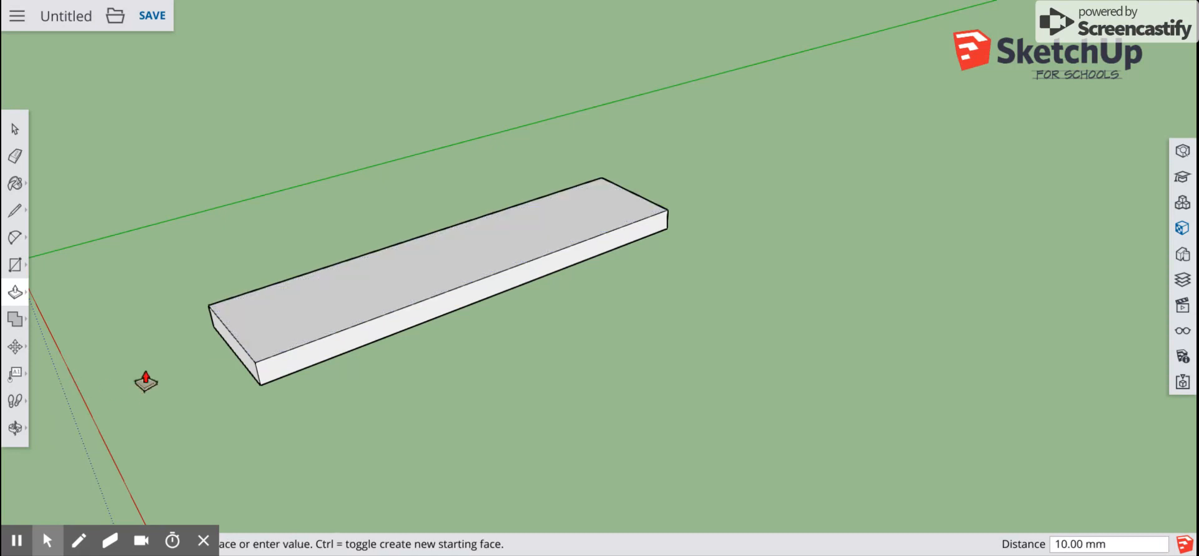
Step: Divide the slab's top face into four equal squares with three crosswise lines at the midpoint and quarter points of its long edges
middle_click_drag(605, 321, 426, 453)
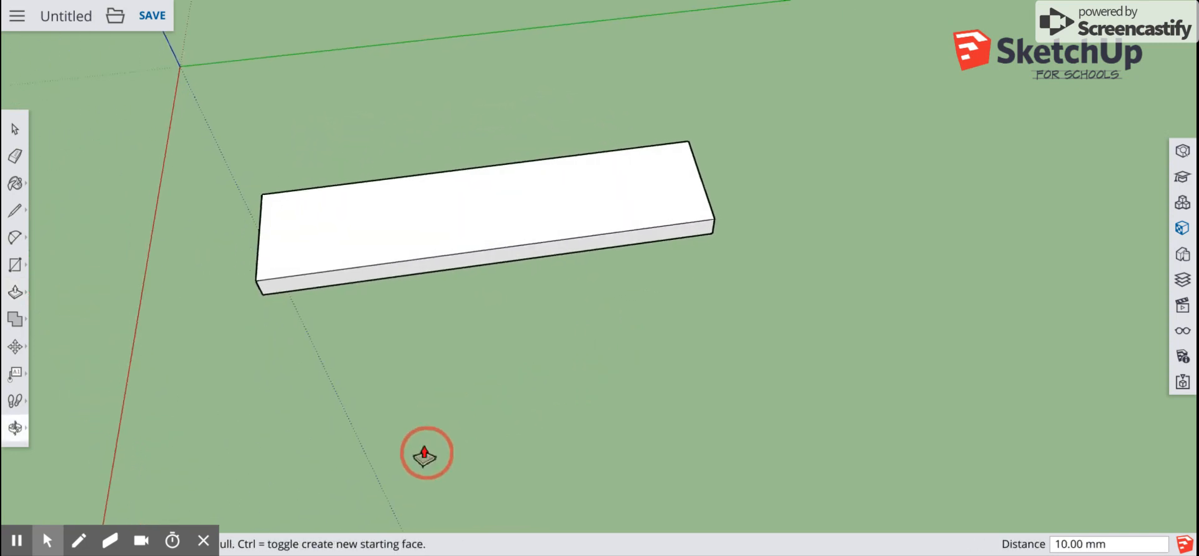
middle_click_drag(562, 334, 549, 422)
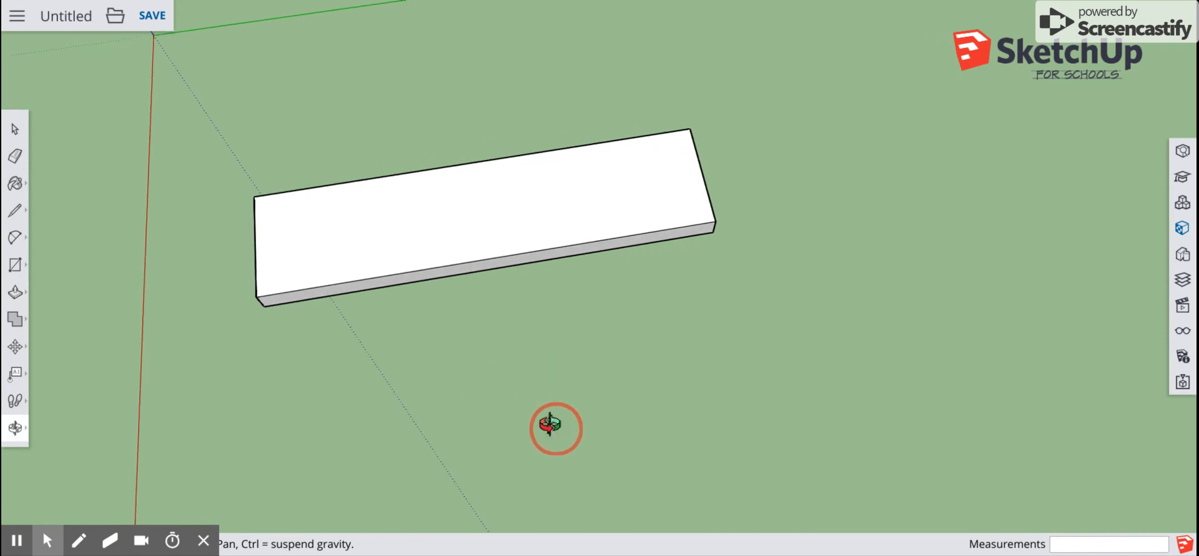
left_click(19, 216)
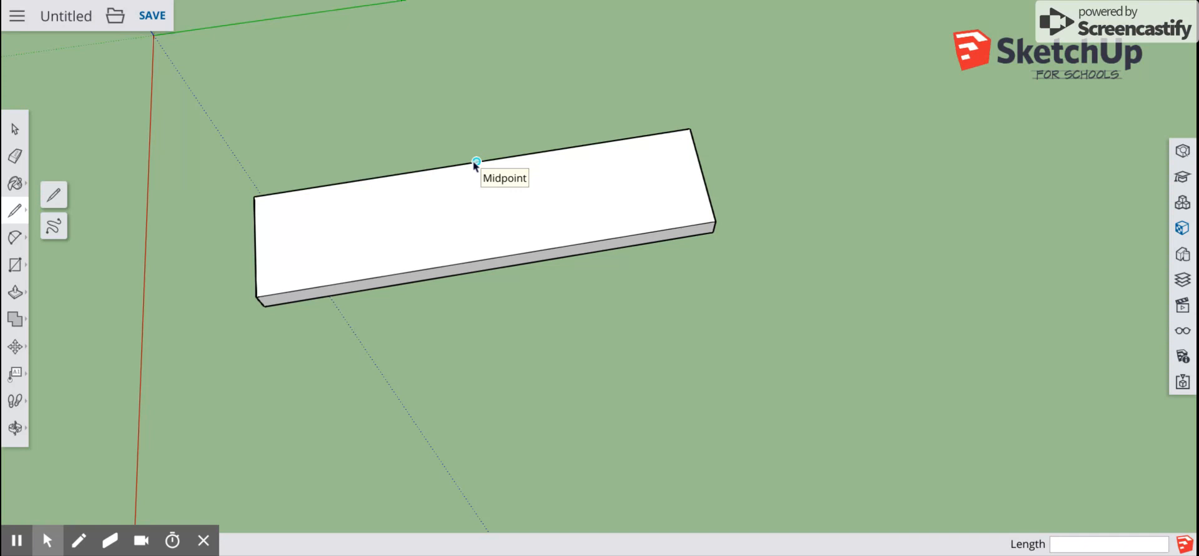
mouse_move(476, 163)
left_mouse_down()
mouse_move(475, 233)
mouse_move(489, 258)
left_mouse_up()
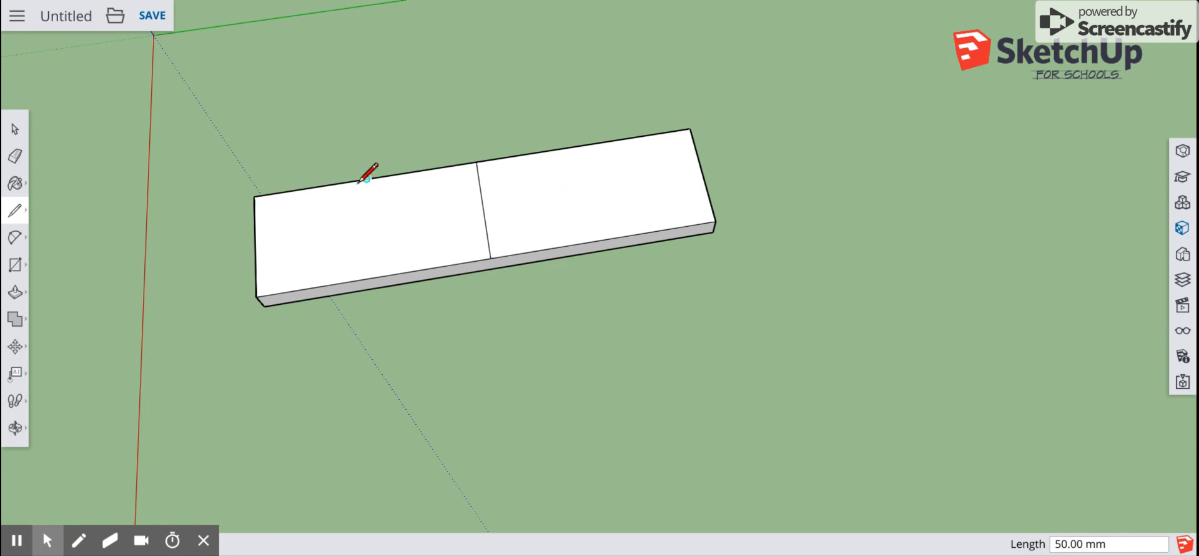
left_click_drag(366, 178, 374, 277)
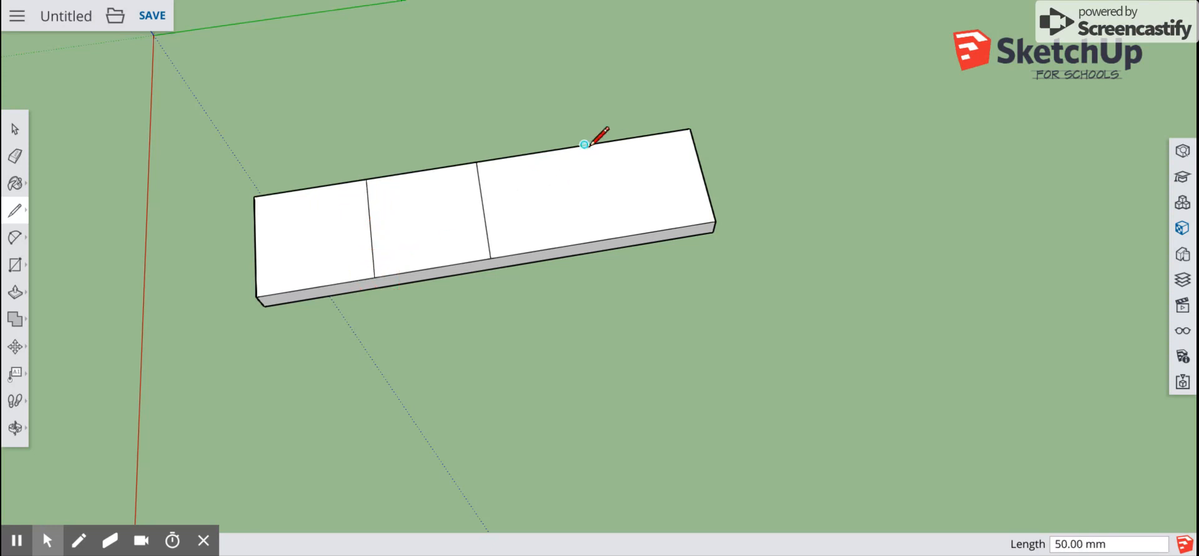
left_click_drag(584, 145, 604, 239)
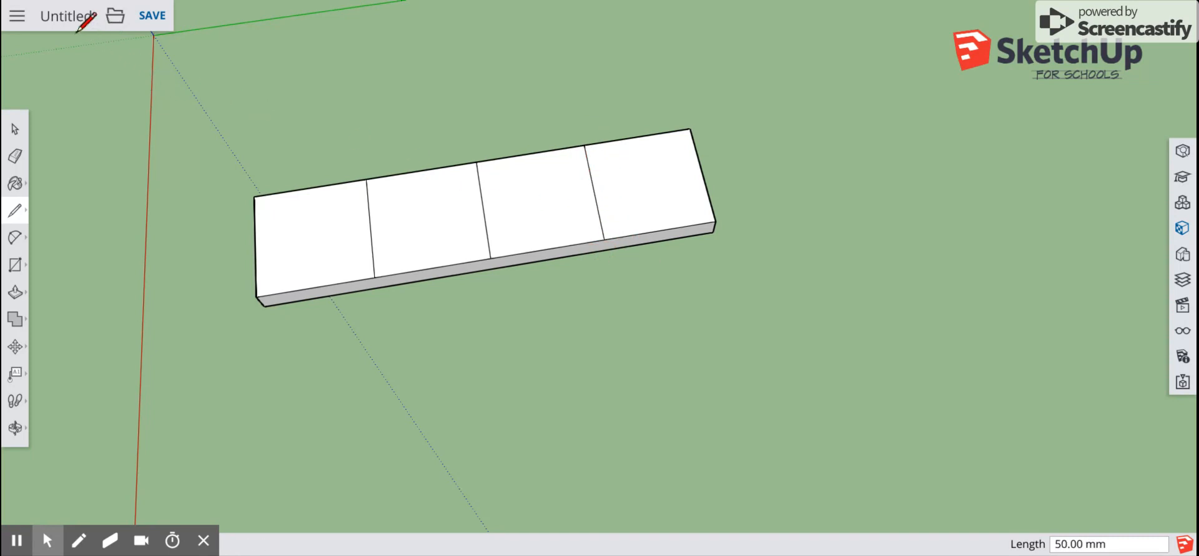
Step: Offset the outline of the square at the slab's far end inward by about 8 mm
middle_click_drag(192, 120, 428, 50)
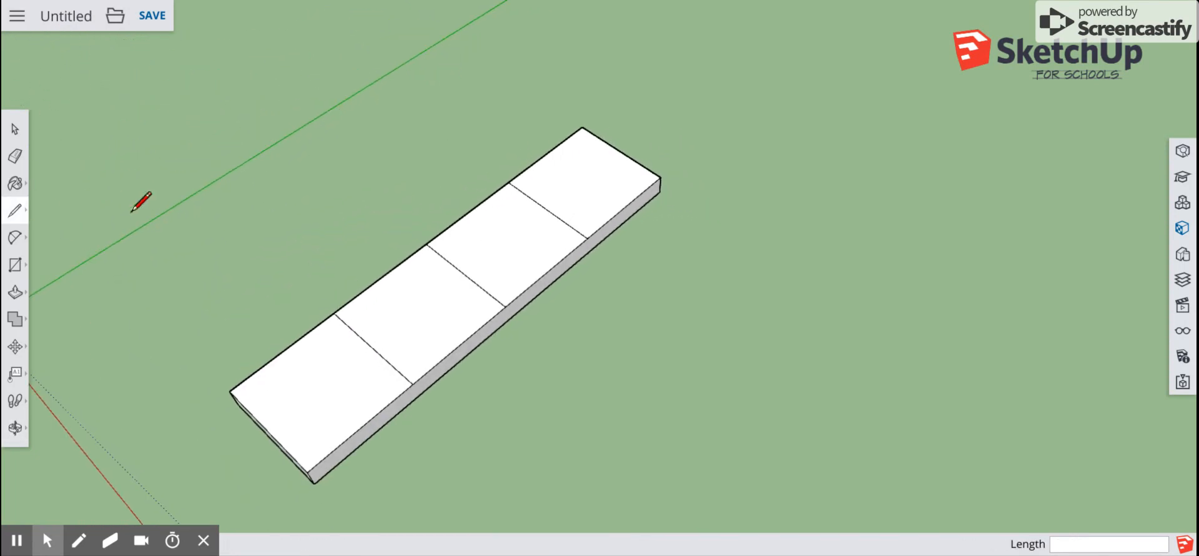
left_click(16, 293)
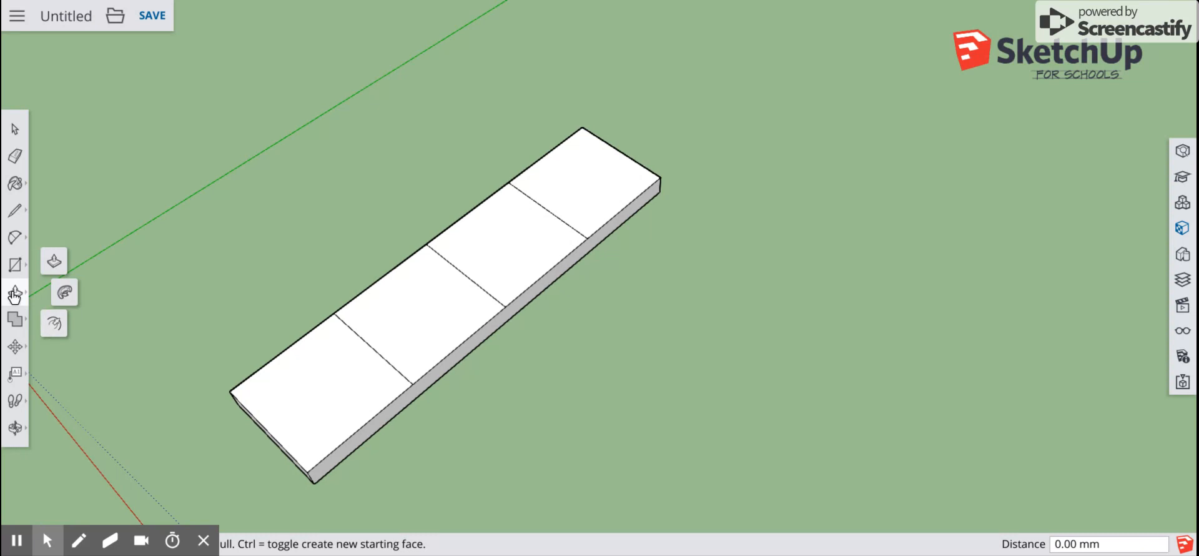
left_click(54, 322)
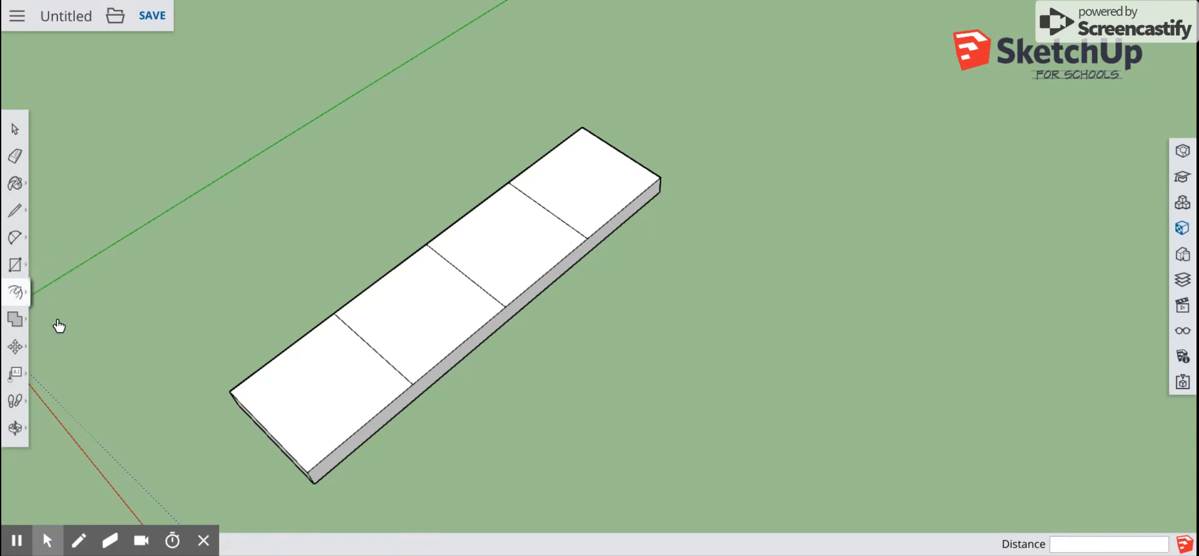
left_click(585, 141)
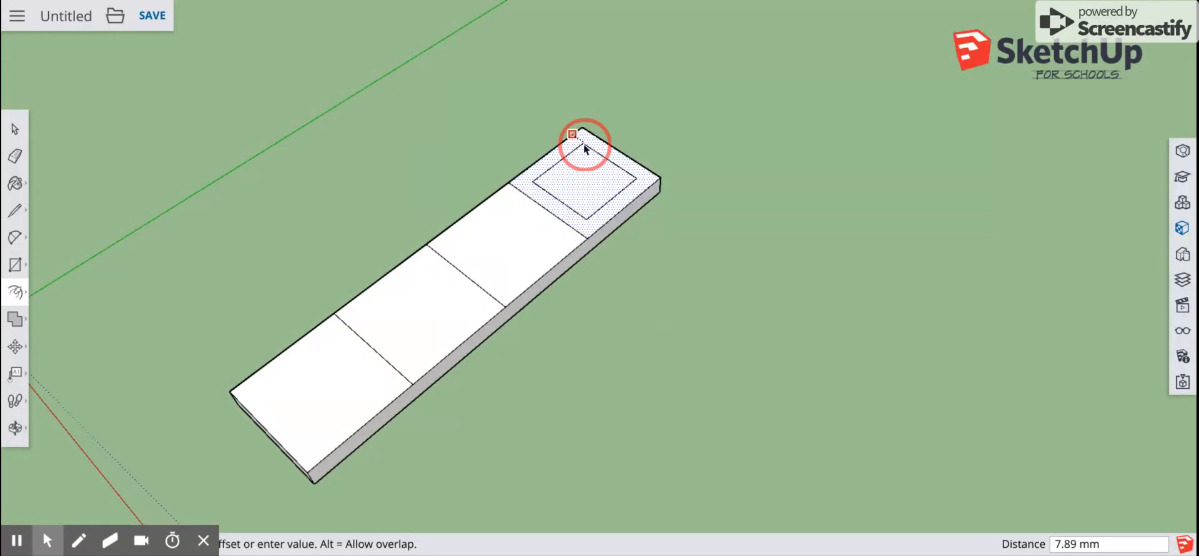
left_click(585, 145)
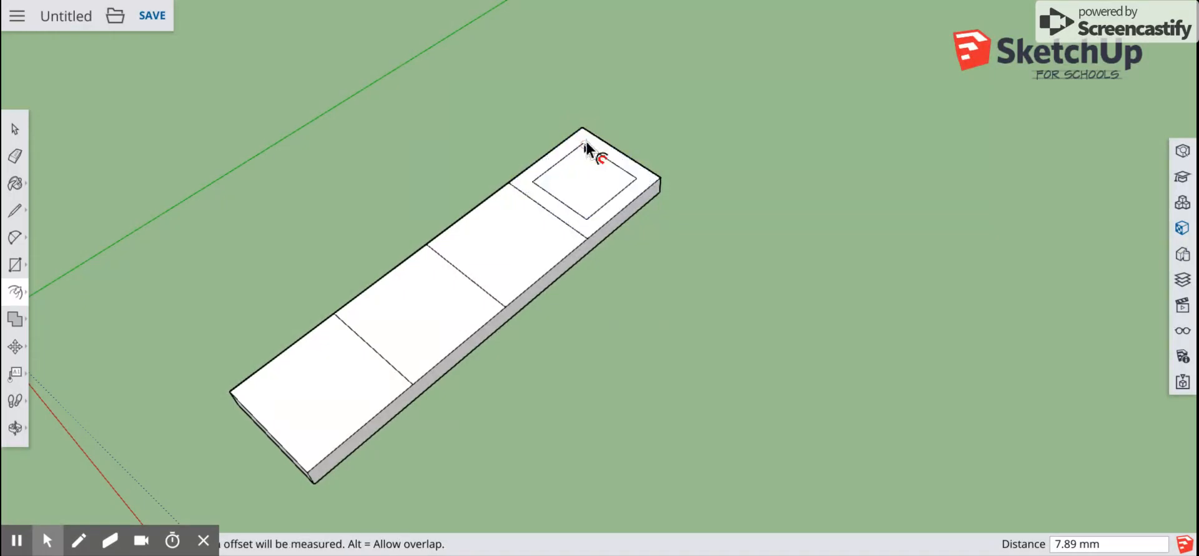
type("1")
Step: Try to offset the outline of the second square from the far end inward by 10 mm
left_click(511, 193)
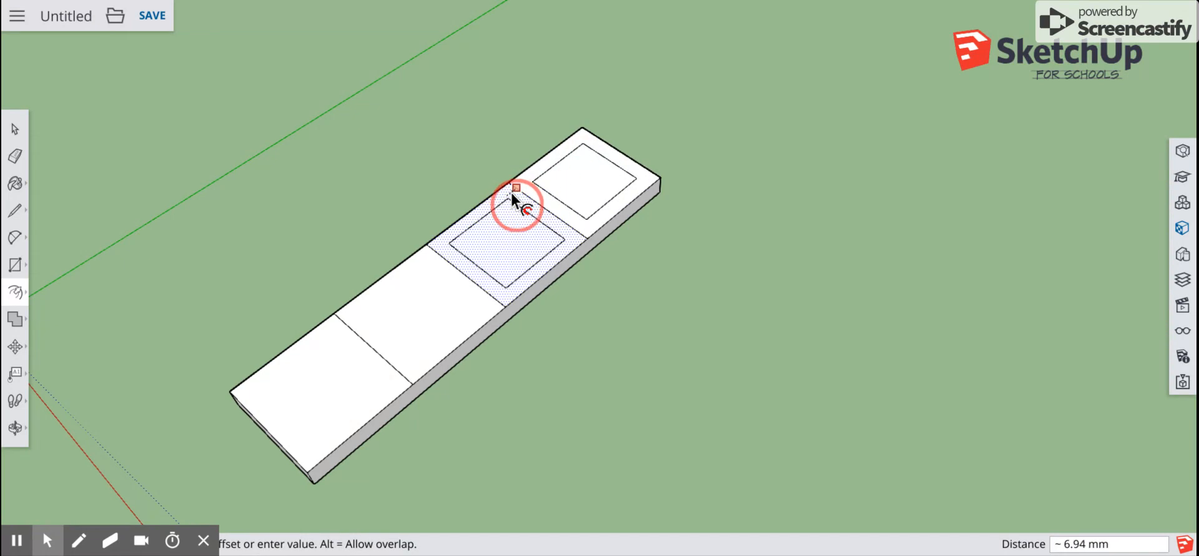
left_click(521, 210)
type("10")
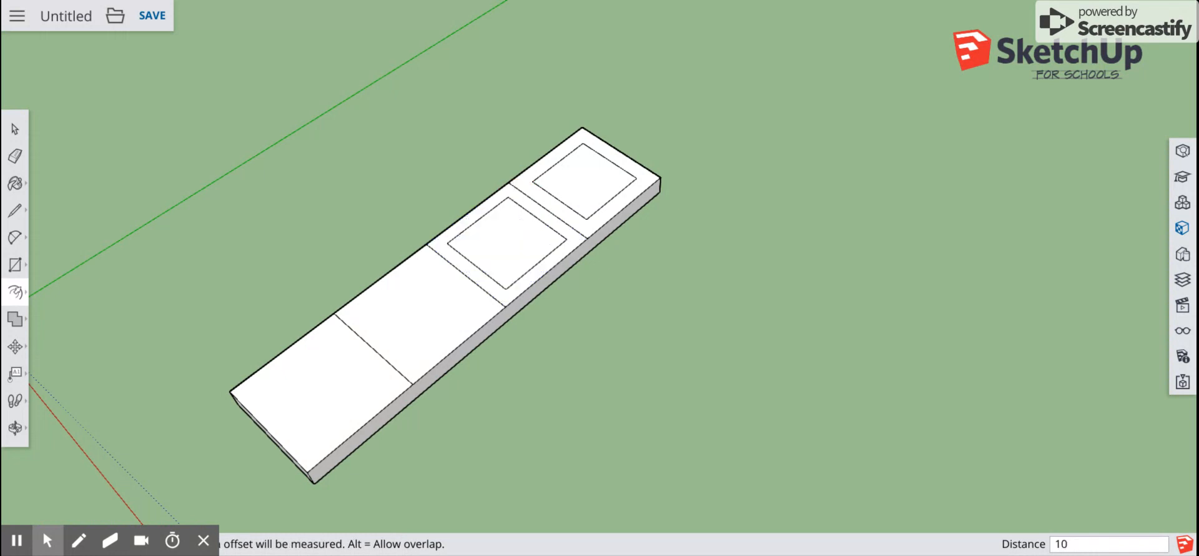
Step: Offset the outlines of the two squares nearest the slab's near end inward by 10 mm each
left_click(425, 256)
left_click(429, 262)
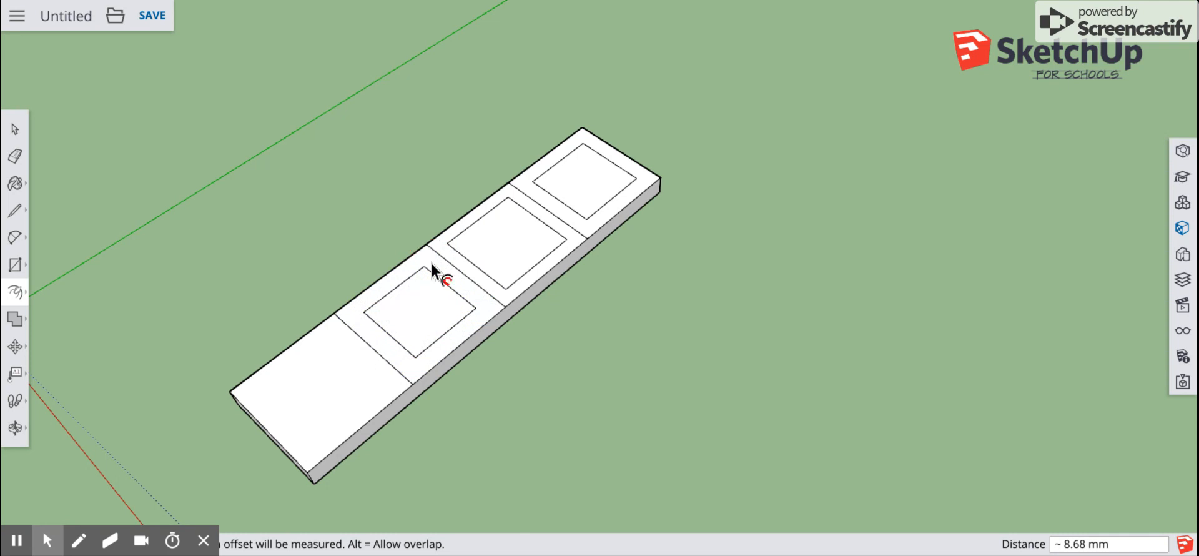
type("10")
key("Return")
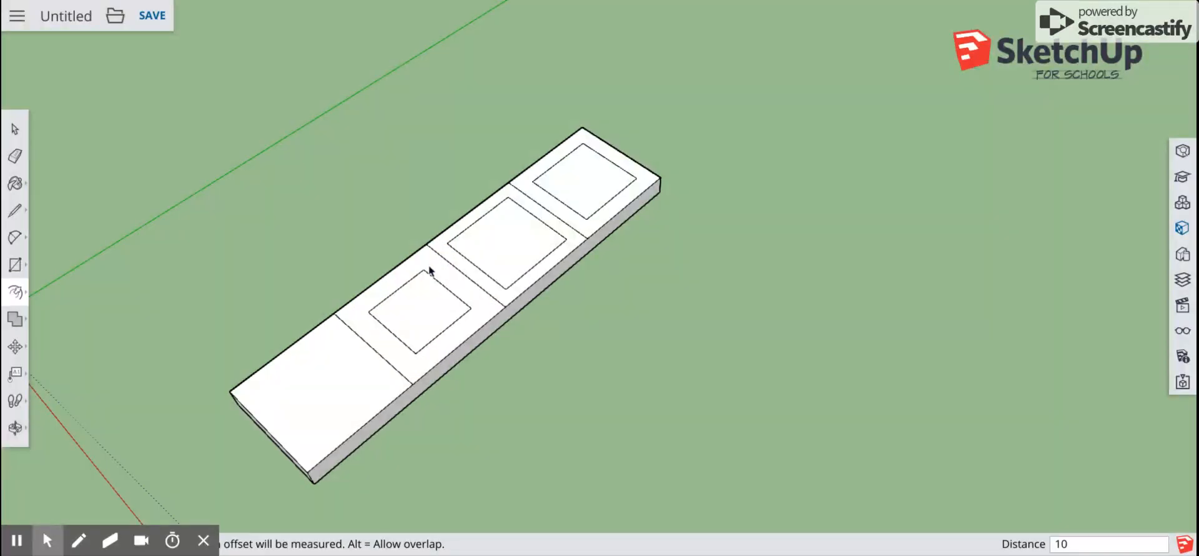
left_click(328, 323)
left_click(338, 333)
type("1")
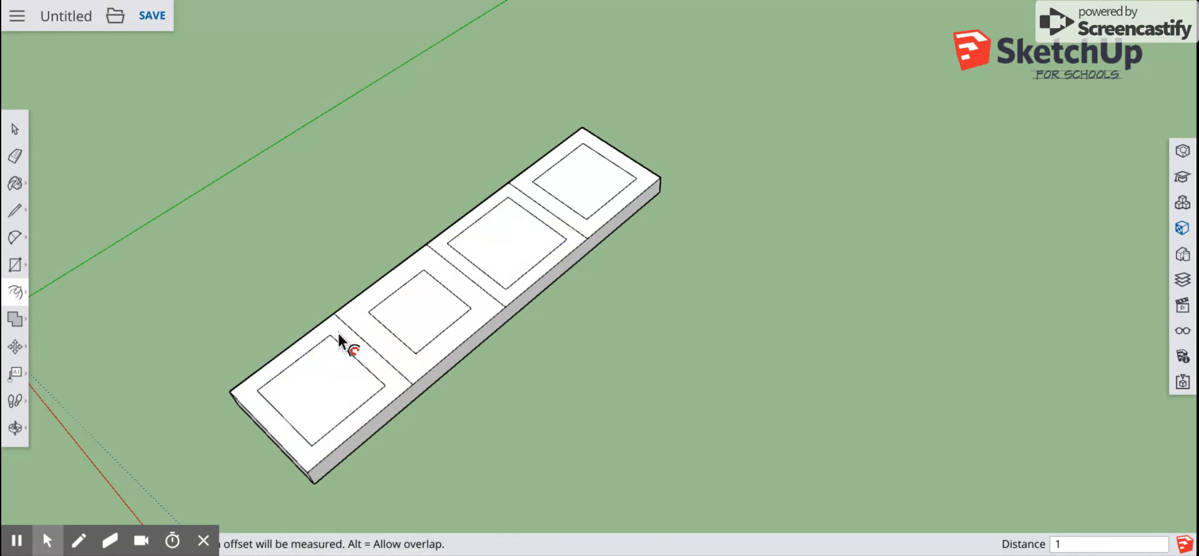
type("0")
key("Return")
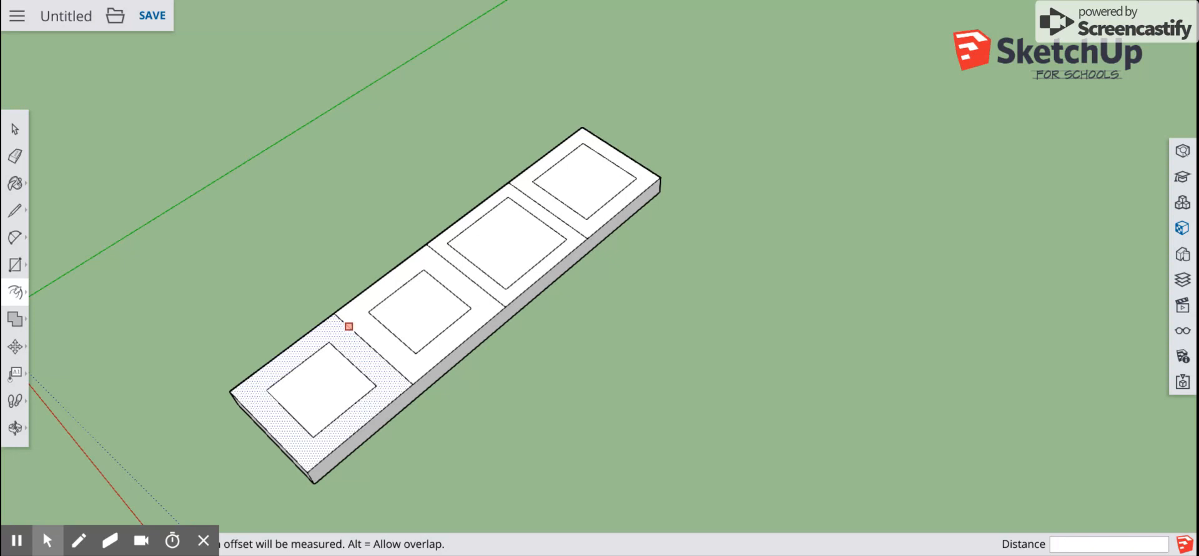
Step: Erase all four inner offset lines from the second square from the far end
left_click(15, 155)
left_click(493, 210)
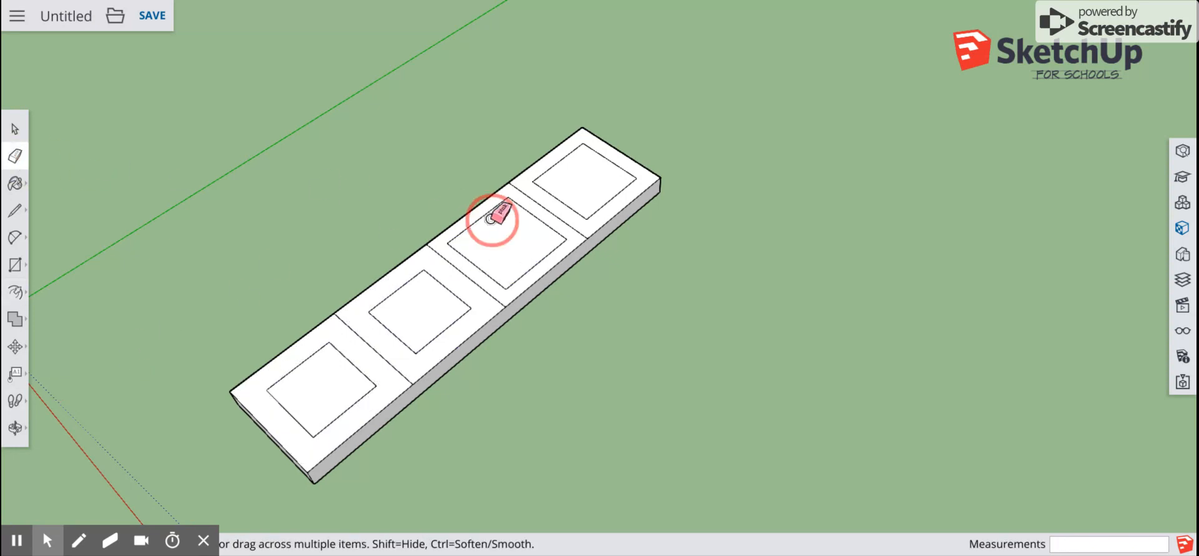
left_click(540, 219)
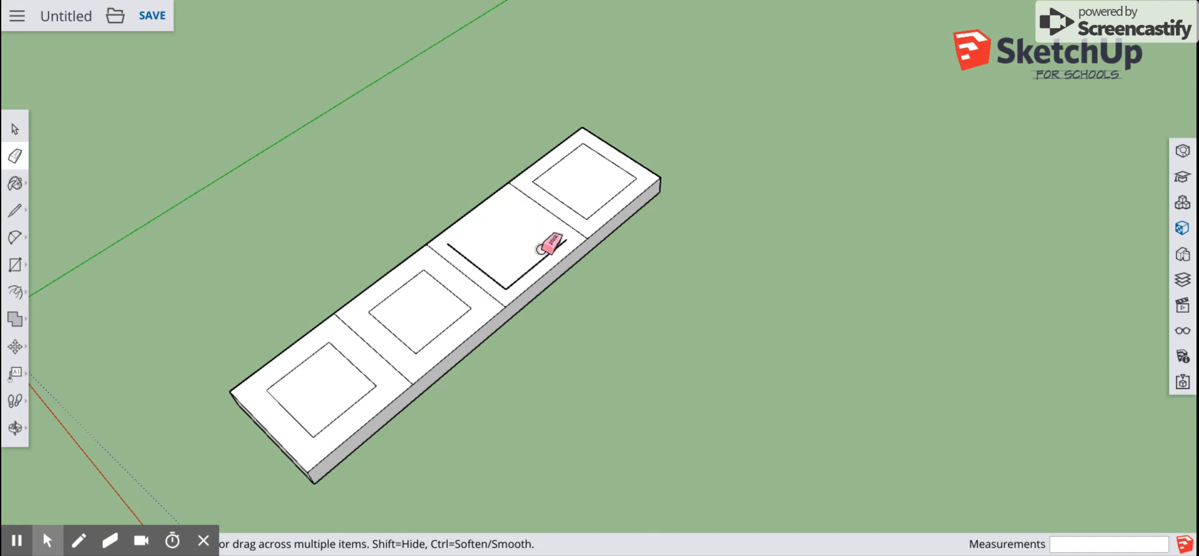
left_click(492, 279)
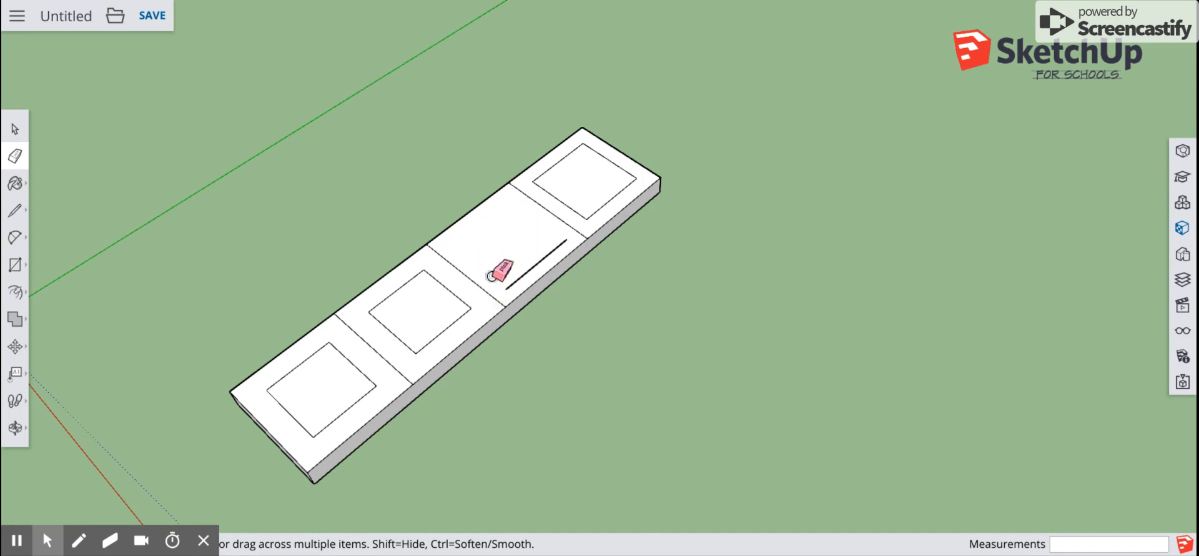
left_click(526, 272)
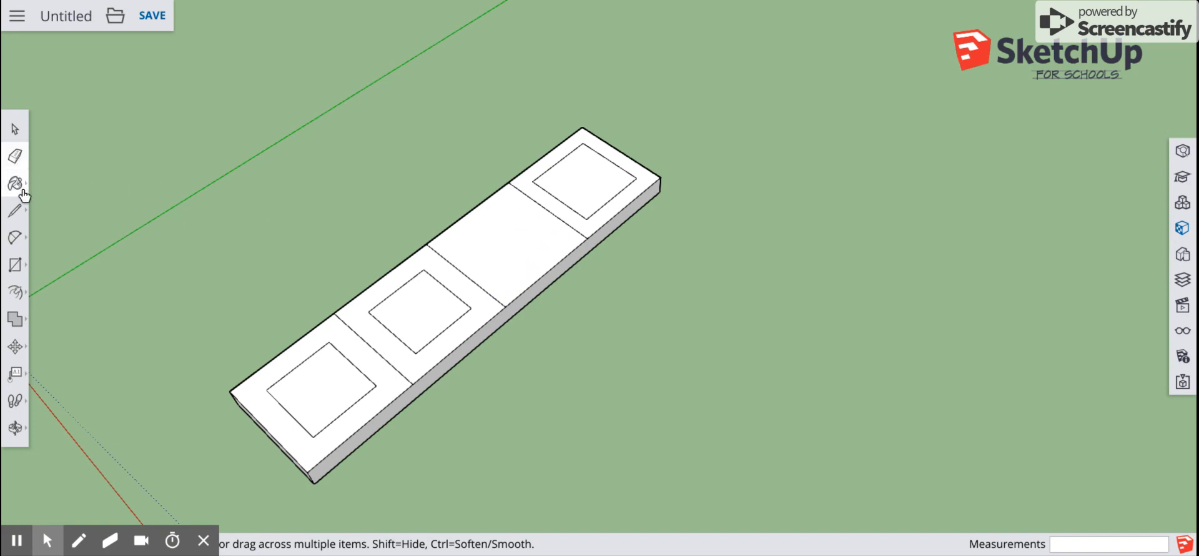
Step: Offset the outline of the second square from the slab's far end inward by 10 mm
left_click(20, 297)
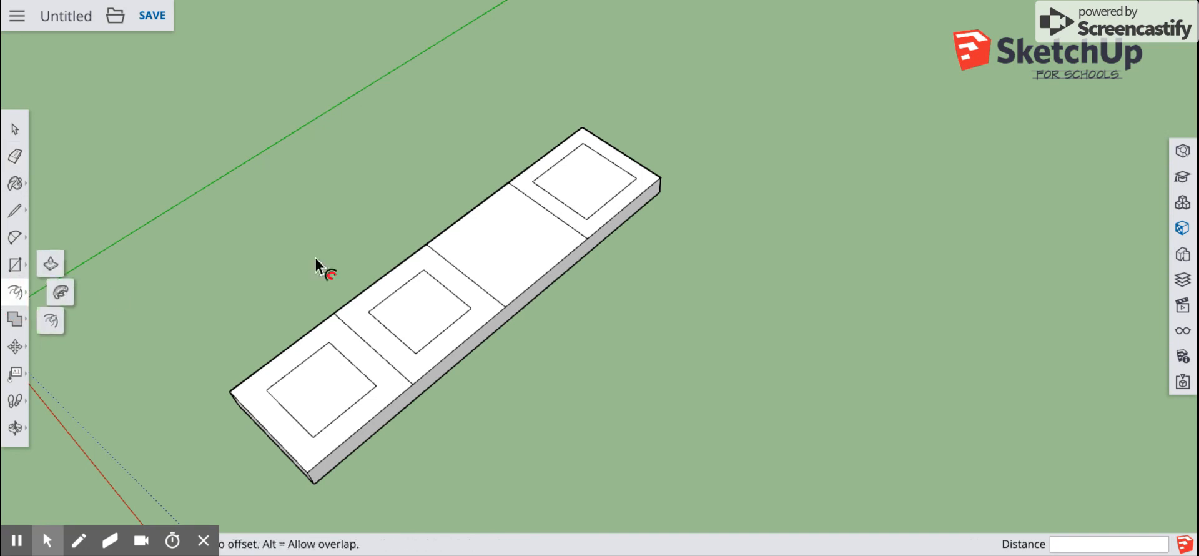
left_click(493, 208)
left_click(500, 217)
type("1")
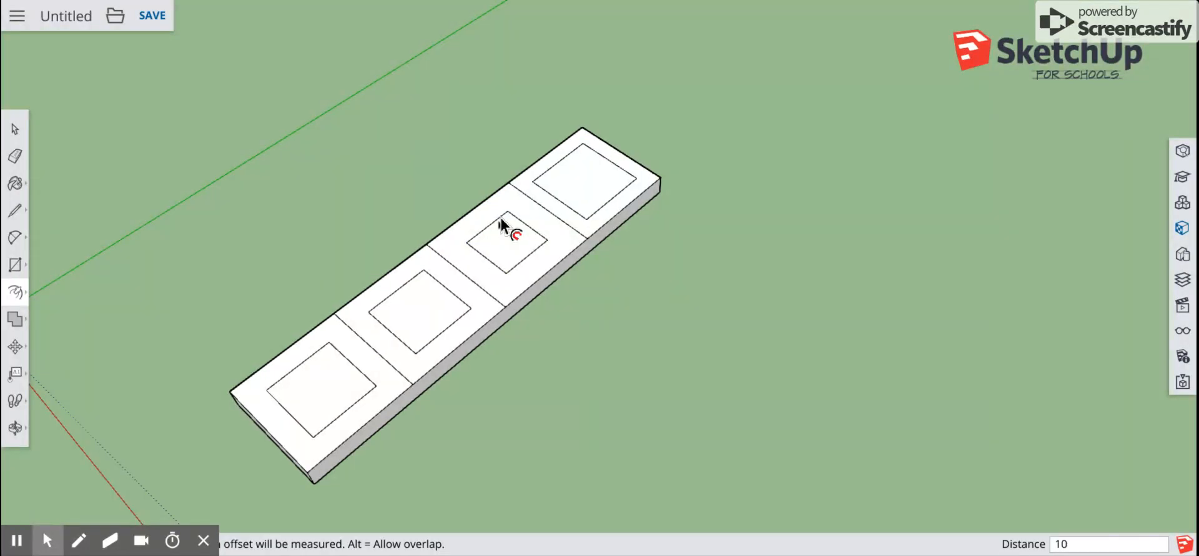
type("0")
key("Return")
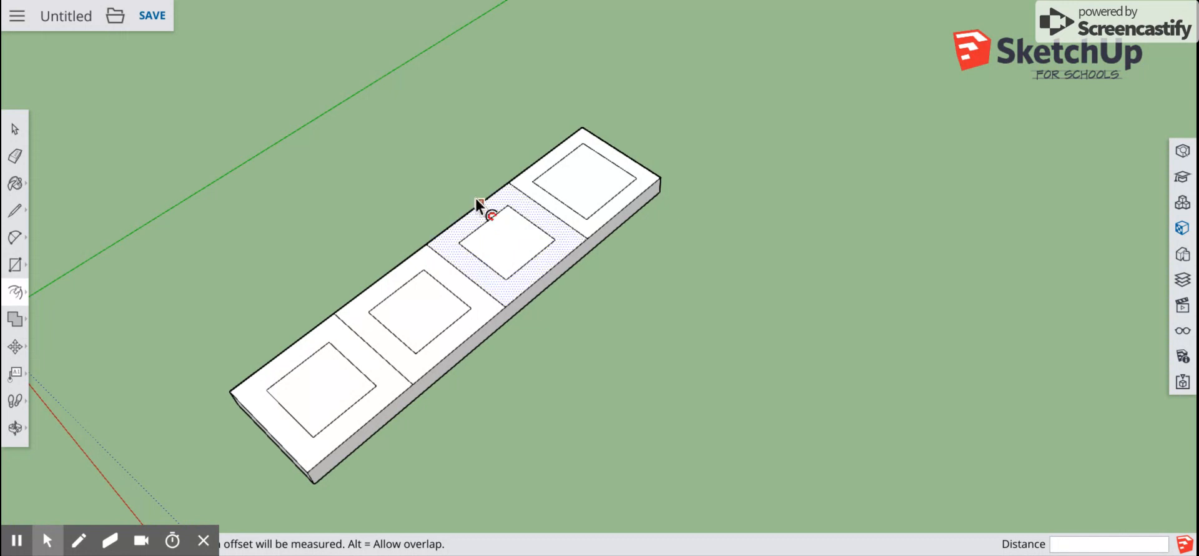
Step: Erase all four inner offset lines from the square at the slab's far end
left_click(16, 157)
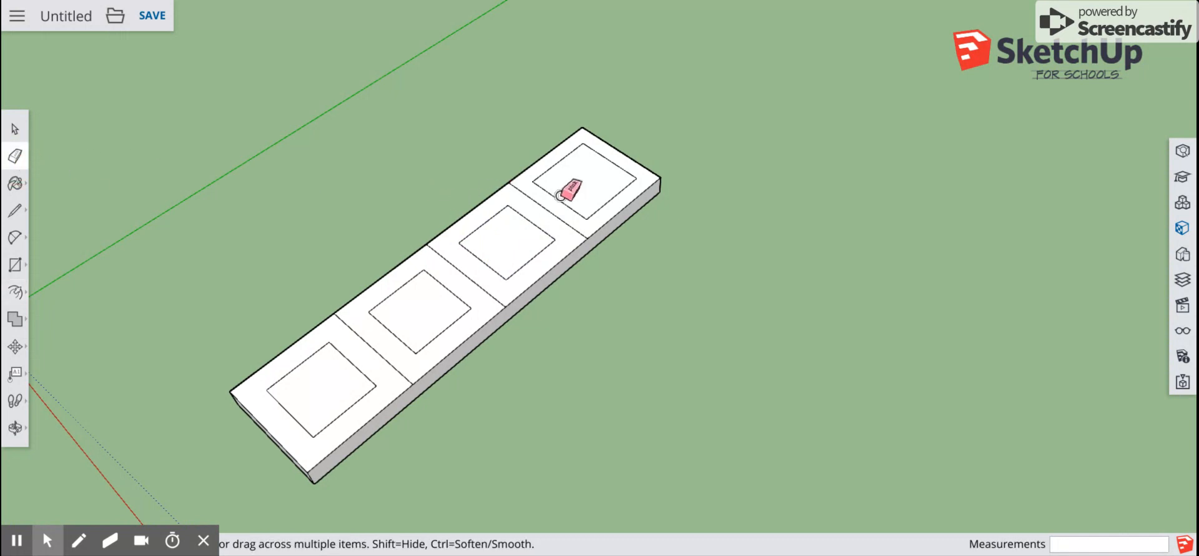
left_click(561, 159)
left_click_drag(561, 159, 615, 166)
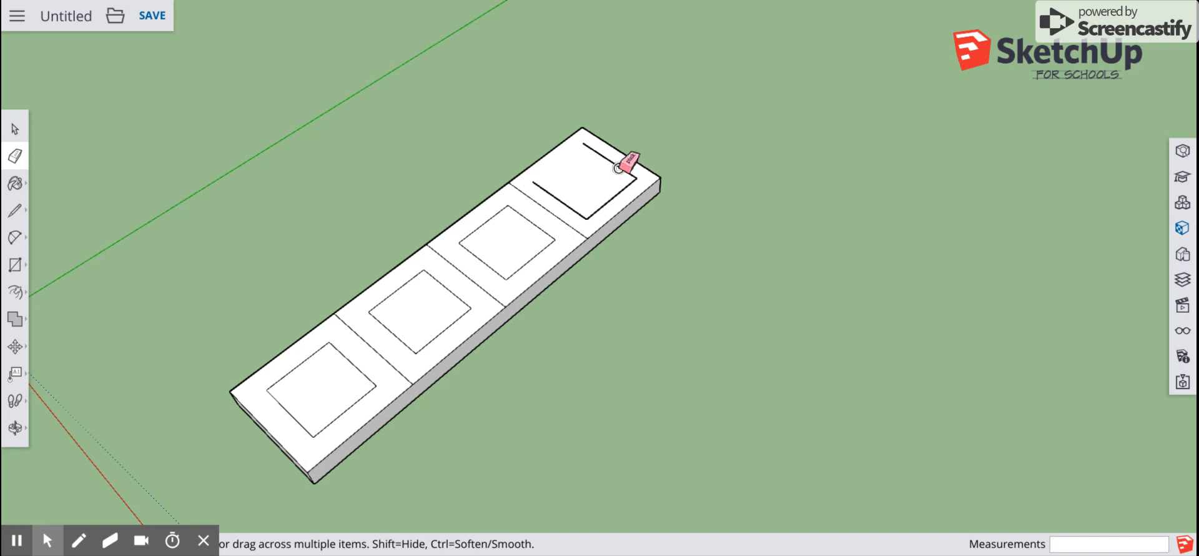
left_click(617, 193)
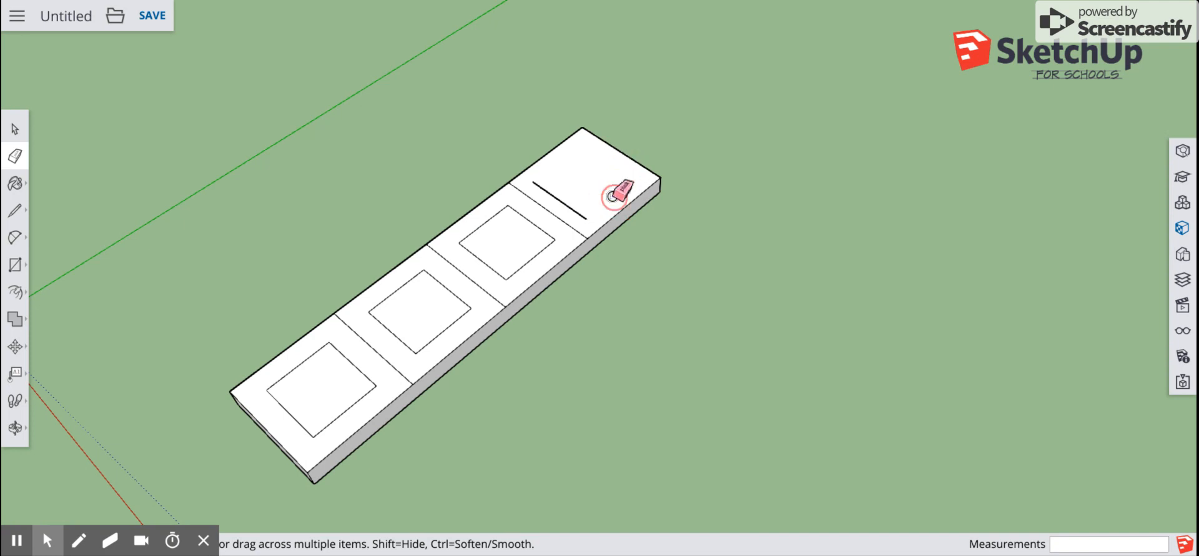
left_click(567, 203)
left_click(567, 204)
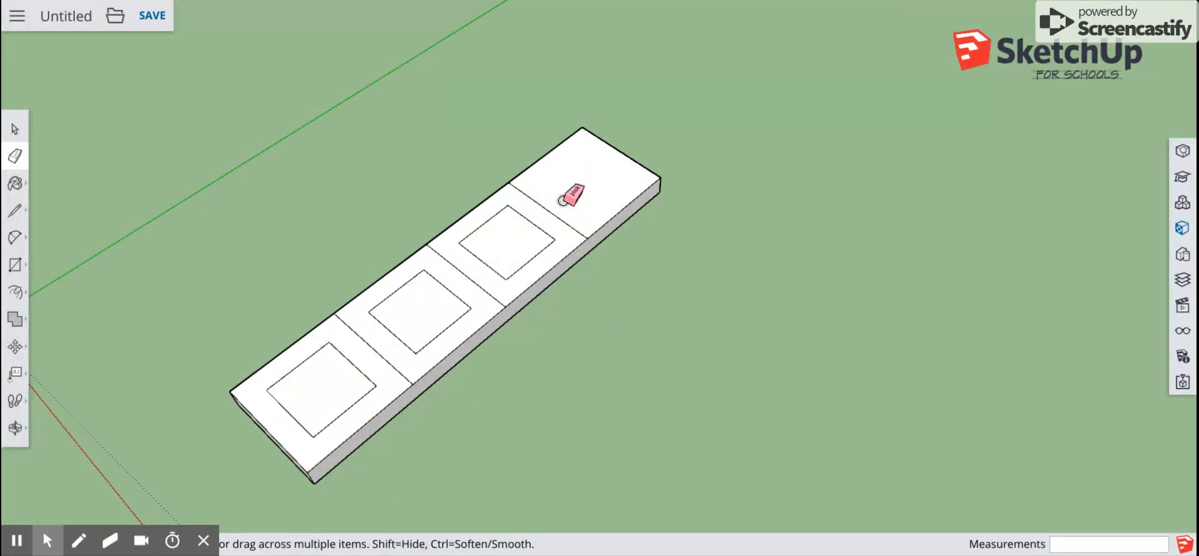
Step: Offset the outline of the far-end square inward by 10 mm
left_click(15, 299)
left_click(579, 152)
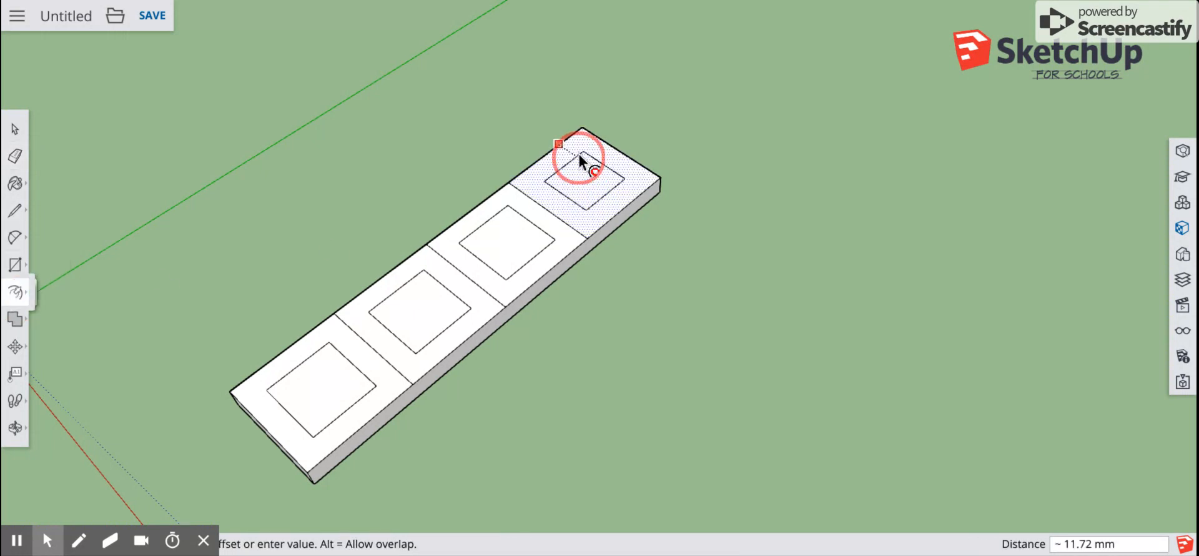
left_click(577, 153)
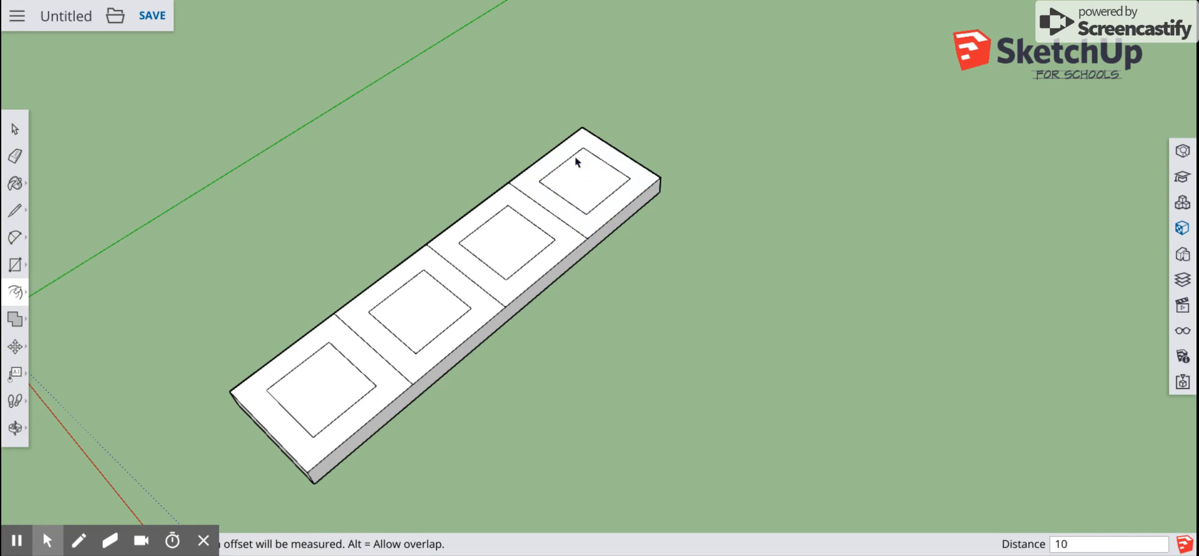
Step: Push/Pull the inner square nearest the slab's near end up by 20 mm
middle_click_drag(510, 401, 406, 388)
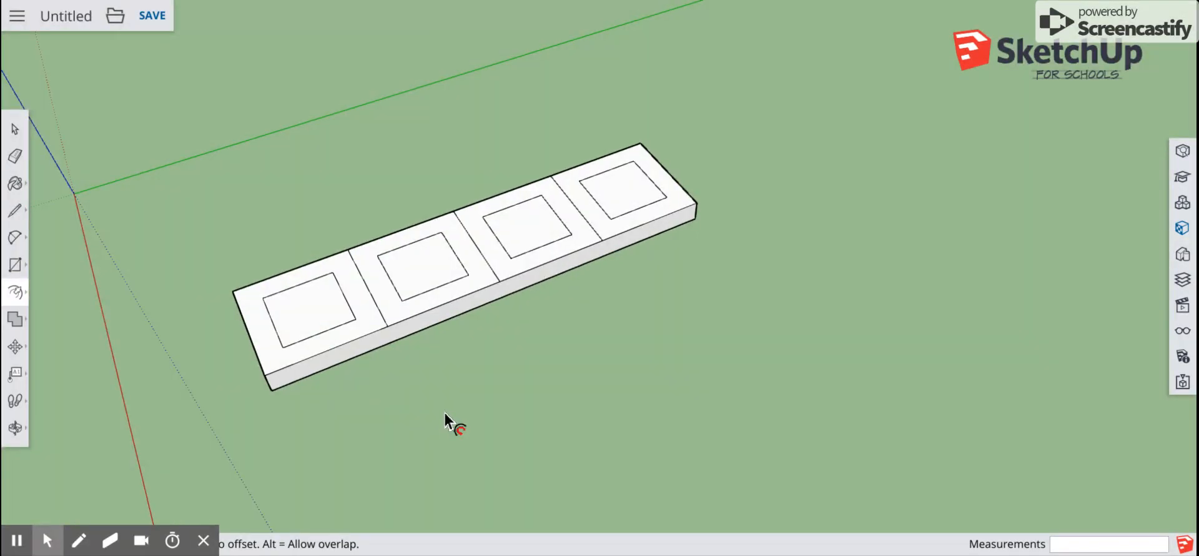
left_click(20, 292)
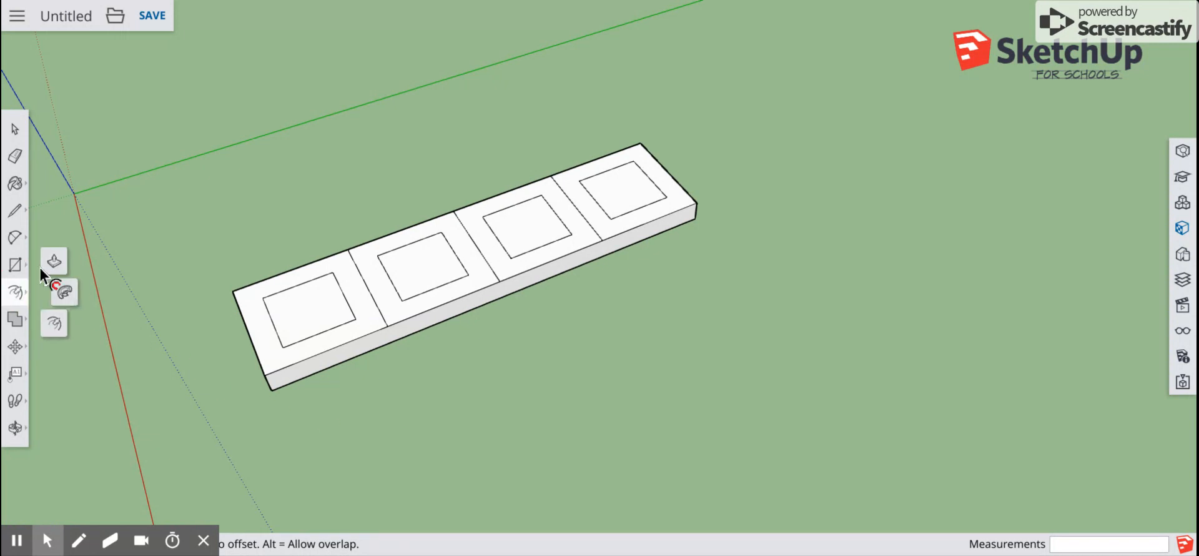
left_click(48, 267)
left_click(316, 309)
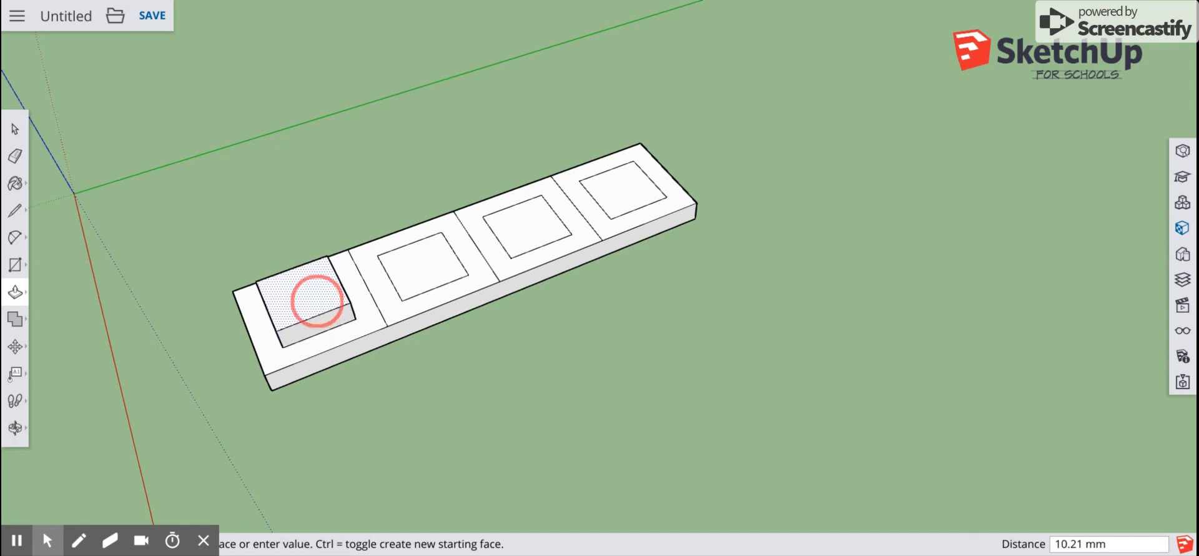
left_click(317, 305)
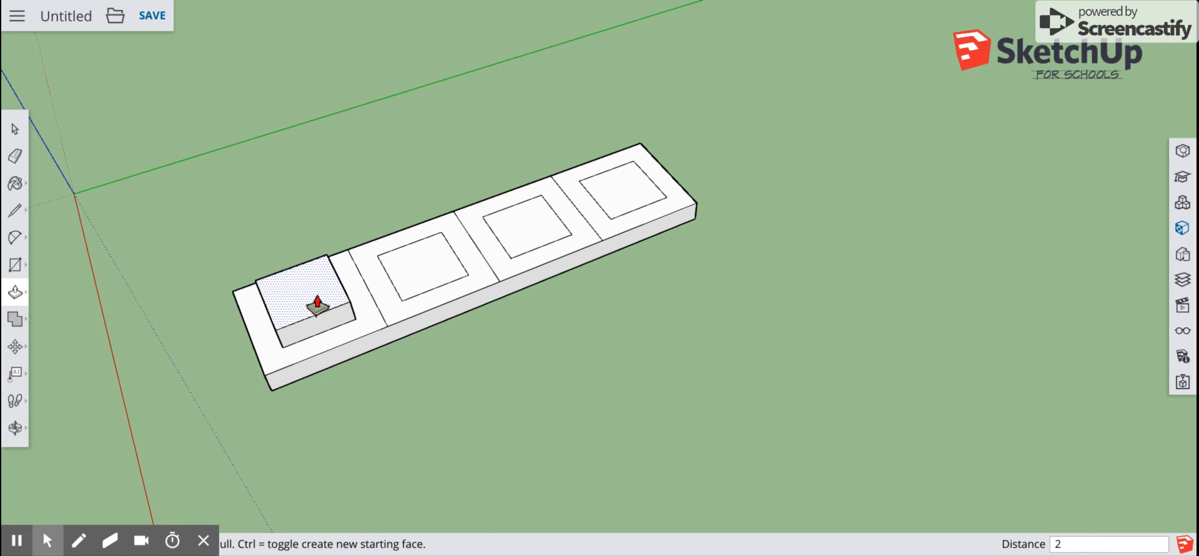
key("Return")
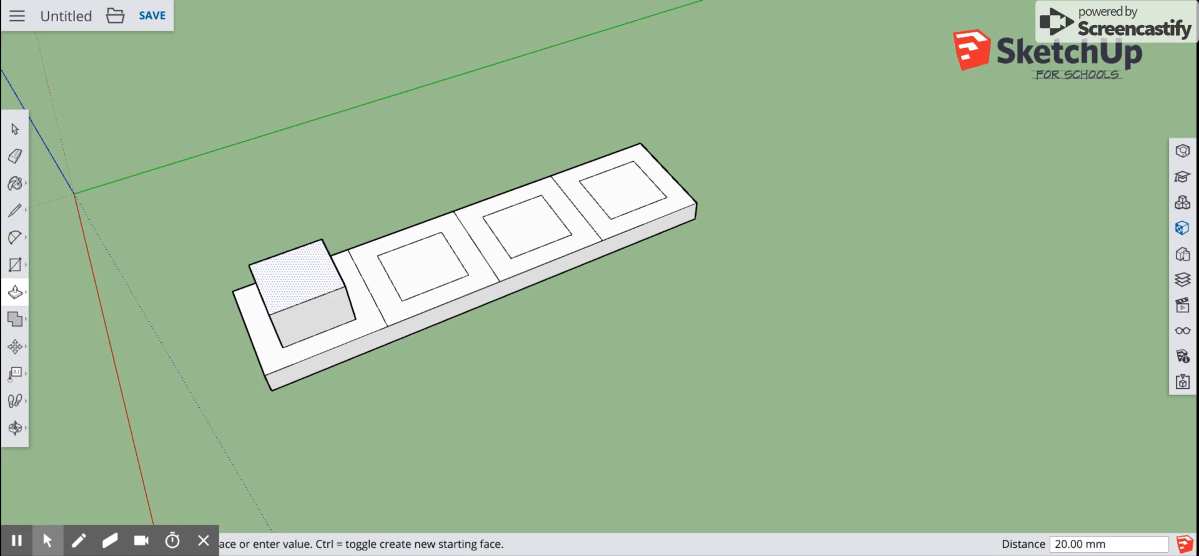
Step: Push/Pull the other three inner squares up by 20 mm each
left_click(420, 289)
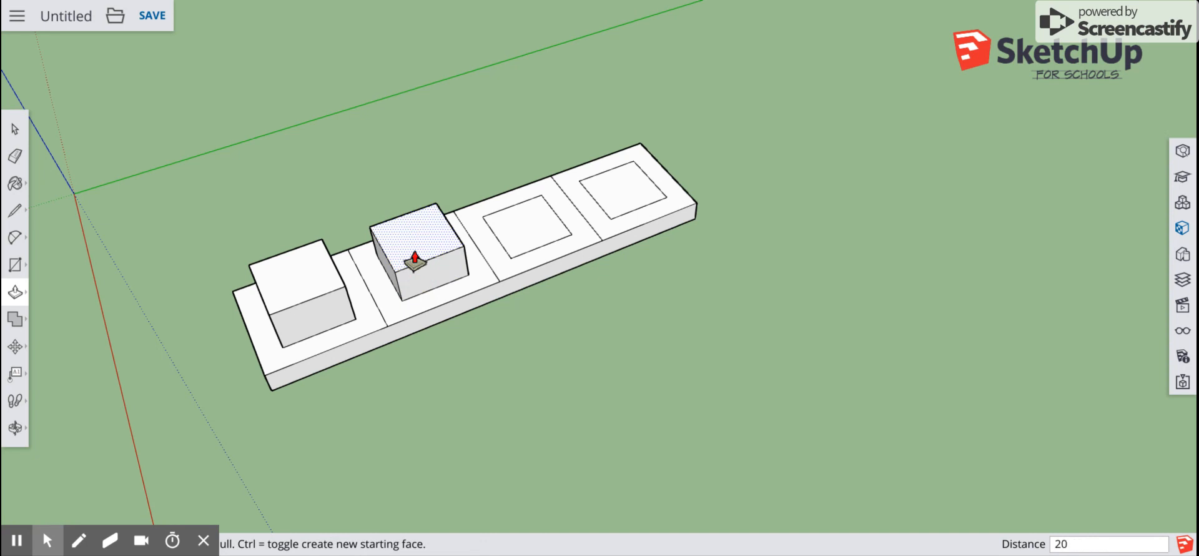
type("20")
key("Return")
left_click(522, 238)
left_click(522, 215)
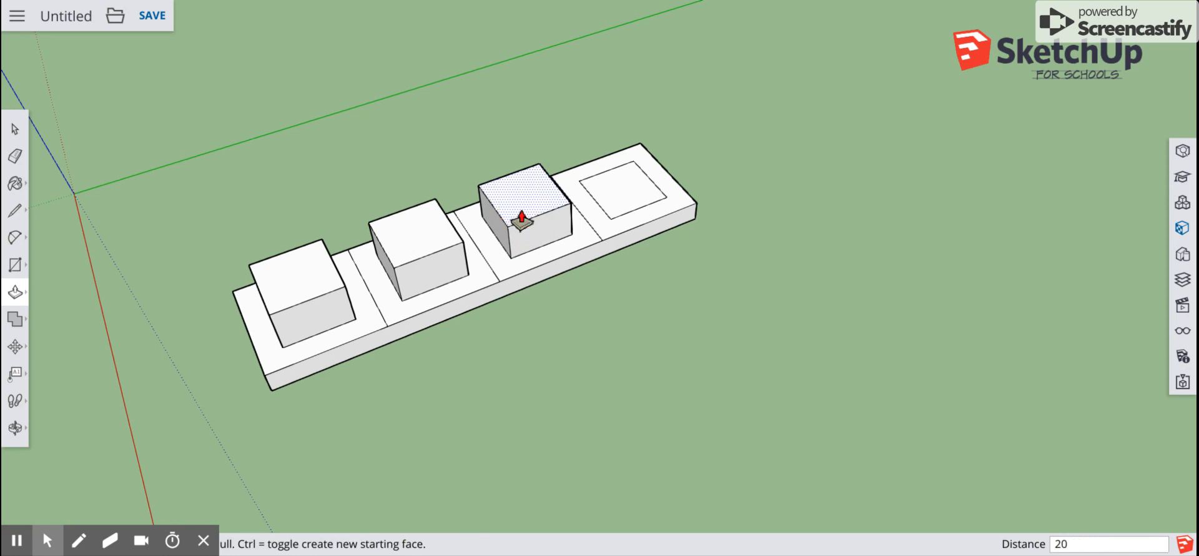
type("20")
key("Return")
left_click(628, 209)
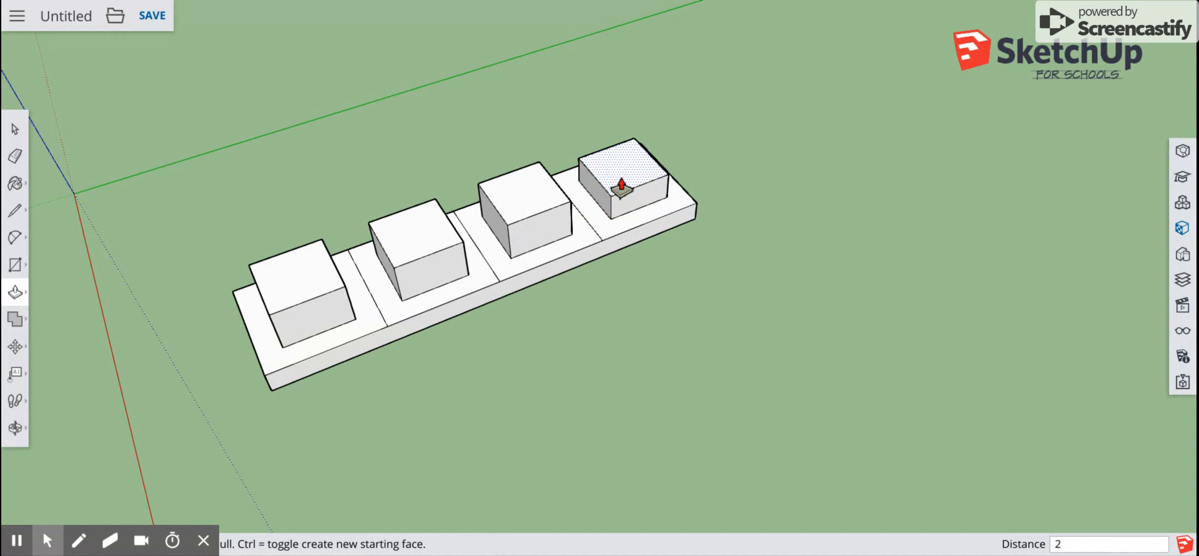
type("20")
key("Return")
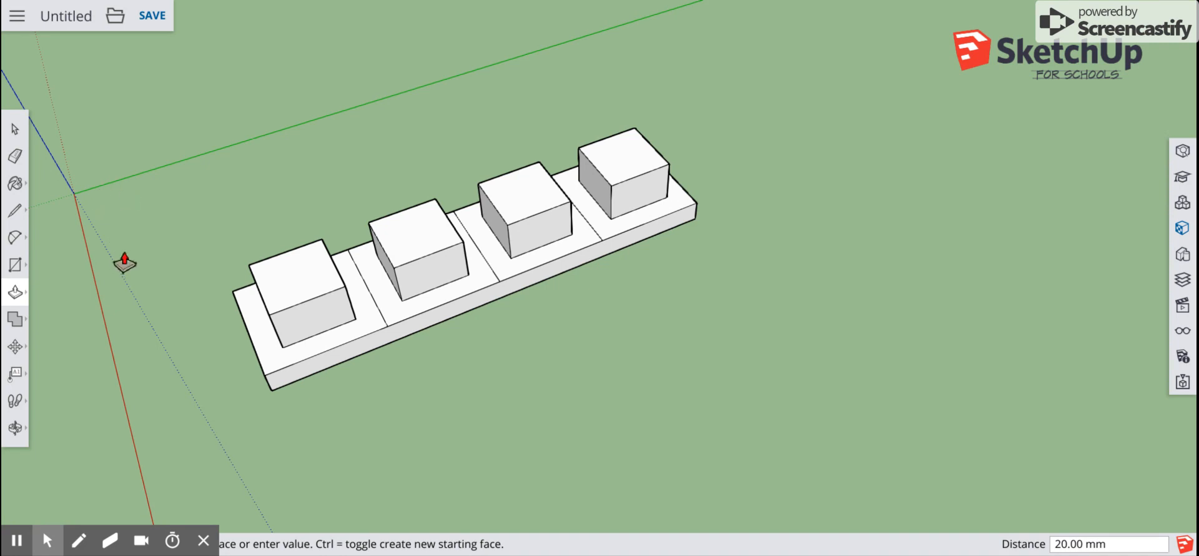
Step: Draw sloping lines from three top corners of the near-end block to the two slab corners and the end of the first dividing line
middle_click_drag(124, 262, 351, 134)
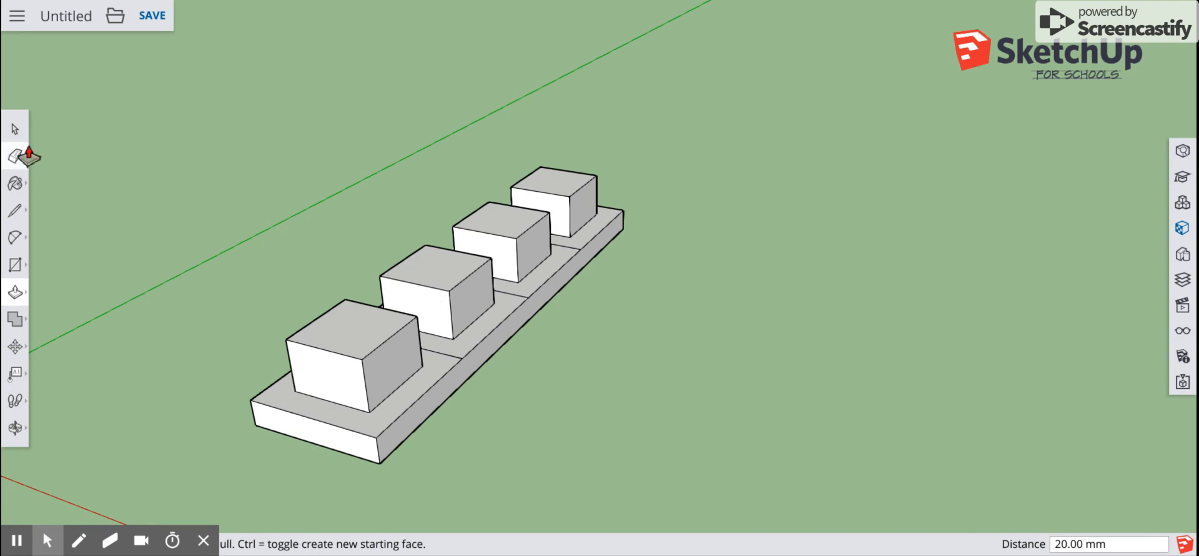
left_click(25, 211)
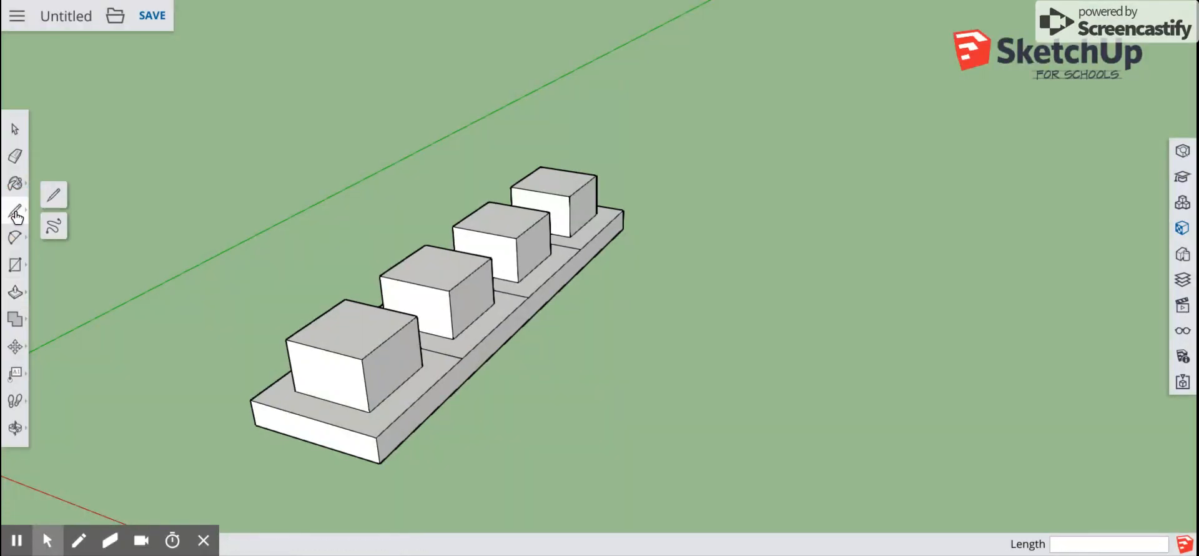
left_click(54, 197)
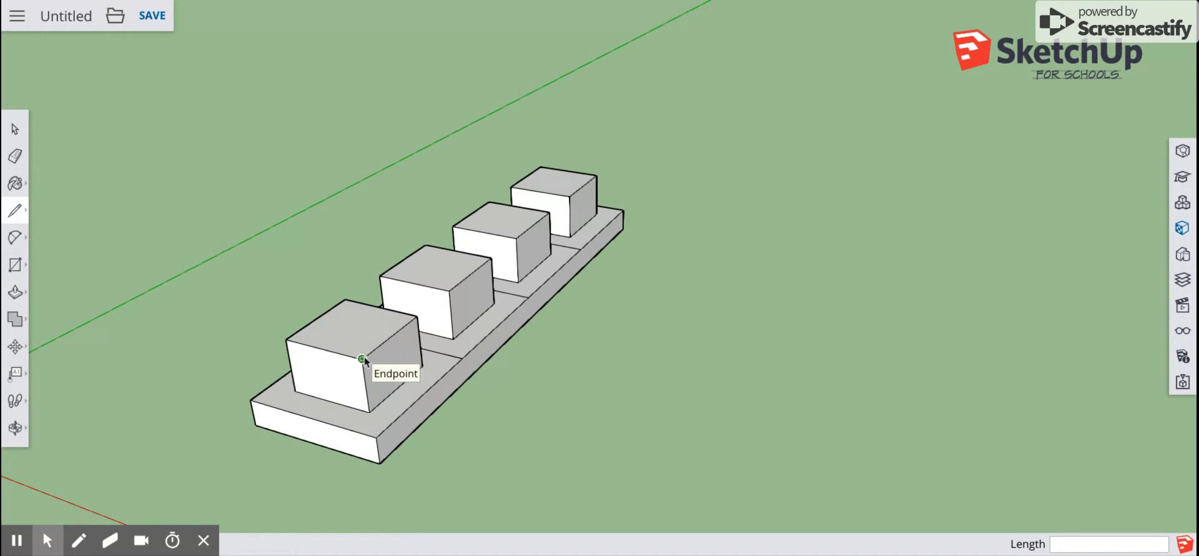
left_click_drag(362, 358, 376, 437)
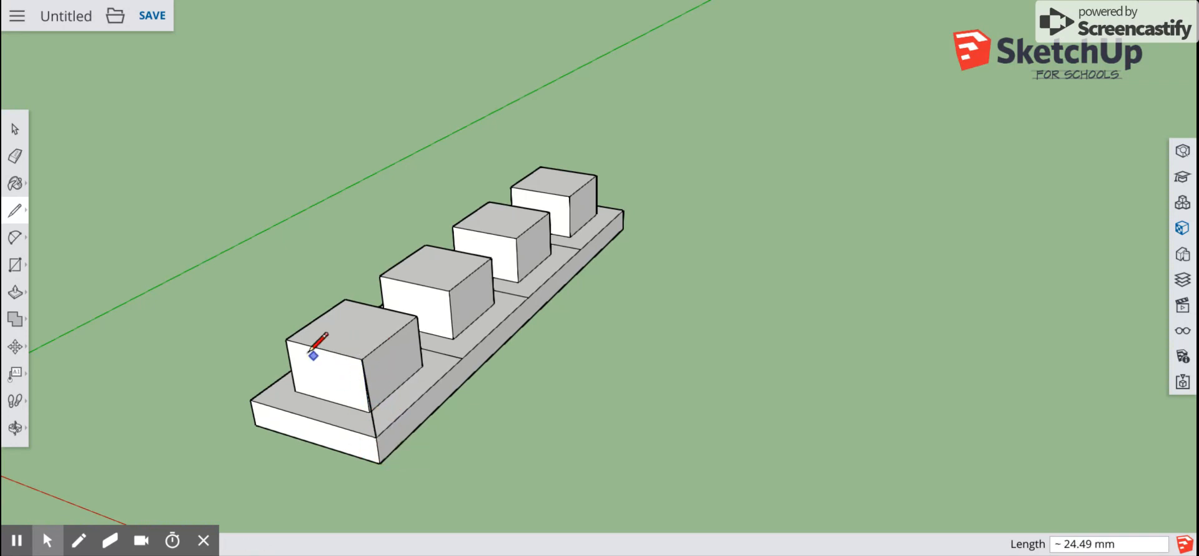
left_click_drag(286, 339, 256, 398)
left_click_drag(417, 316, 463, 358)
Step: Along the same long side, draw sloping lines from the second and third blocks' top corners and the fourth's near corner to the dividing-line ends
left_click_drag(449, 290, 462, 358)
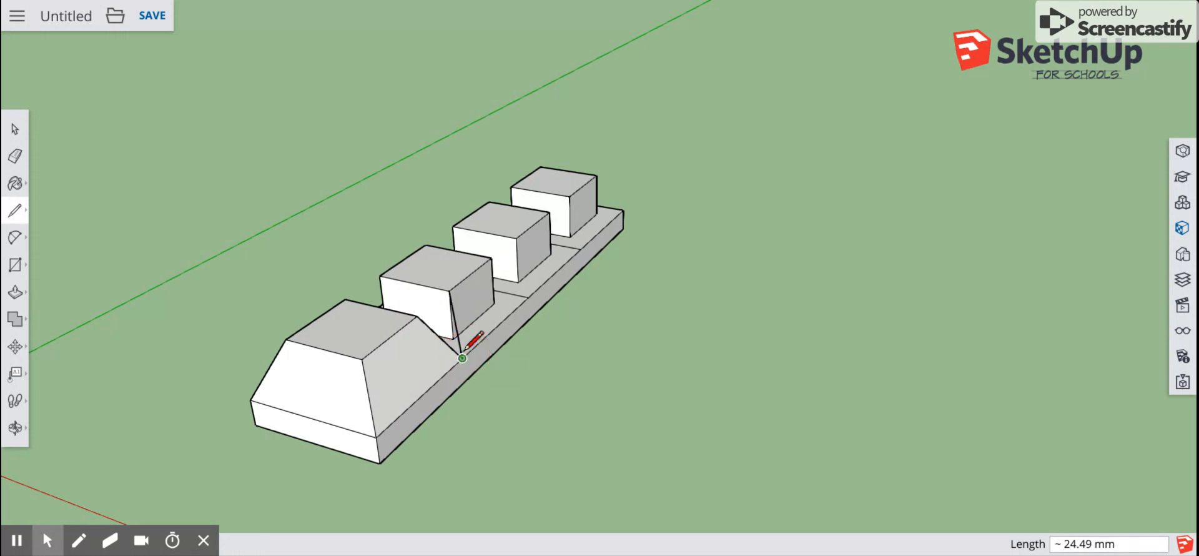
mouse_move(637, 332)
middle_mouse_down()
mouse_move(685, 339)
mouse_move(421, 388)
middle_mouse_up()
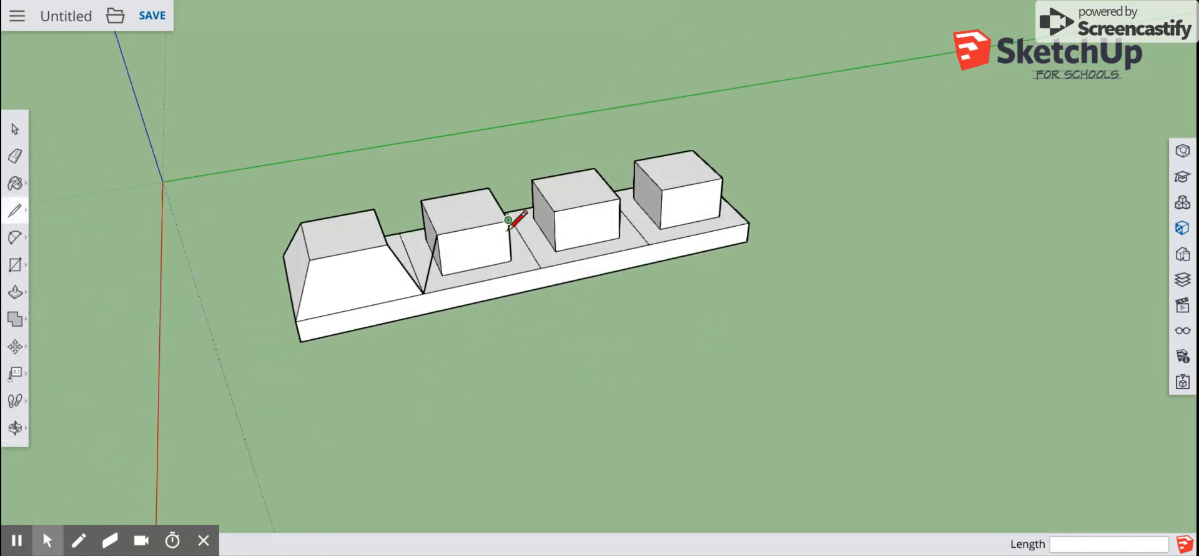
left_click_drag(508, 220, 541, 268)
left_click_drag(554, 211, 542, 268)
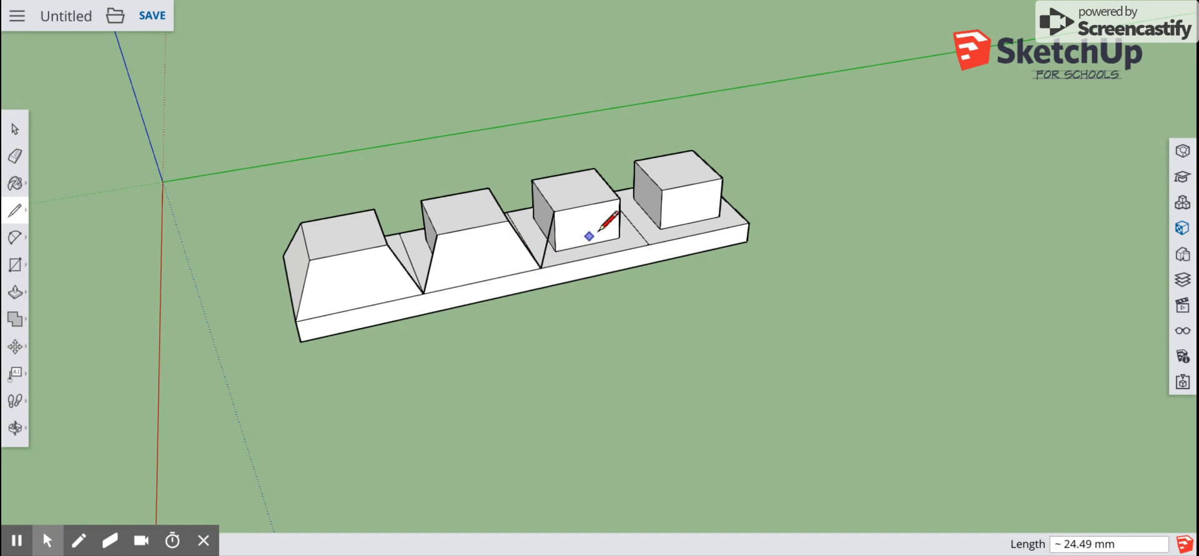
left_click_drag(619, 198, 648, 243)
left_click_drag(663, 189, 649, 244)
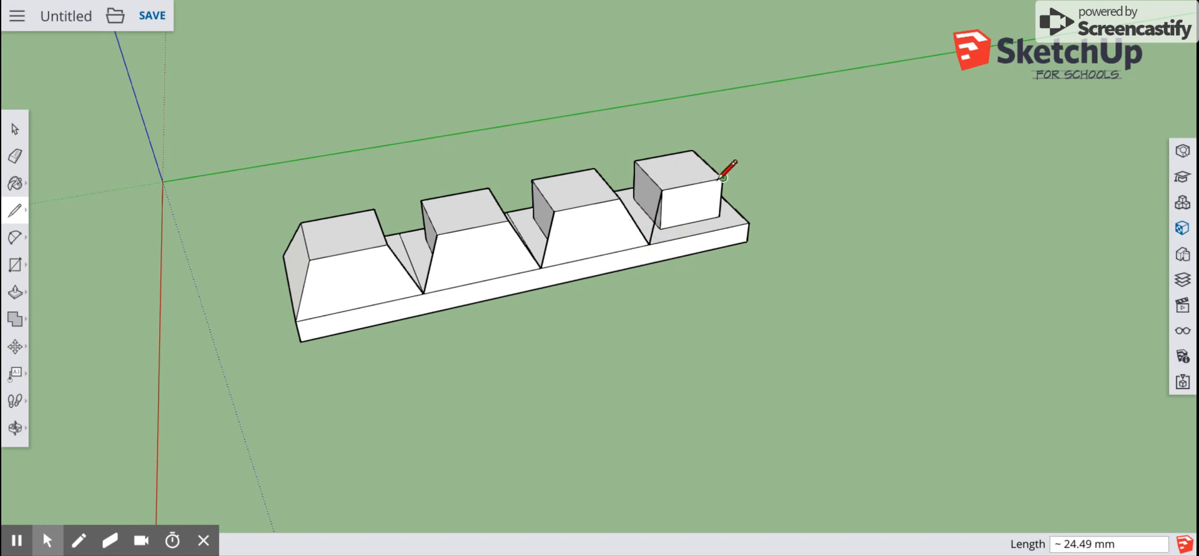
left_click_drag(722, 178, 730, 228)
middle_click_drag(806, 251, 563, 182)
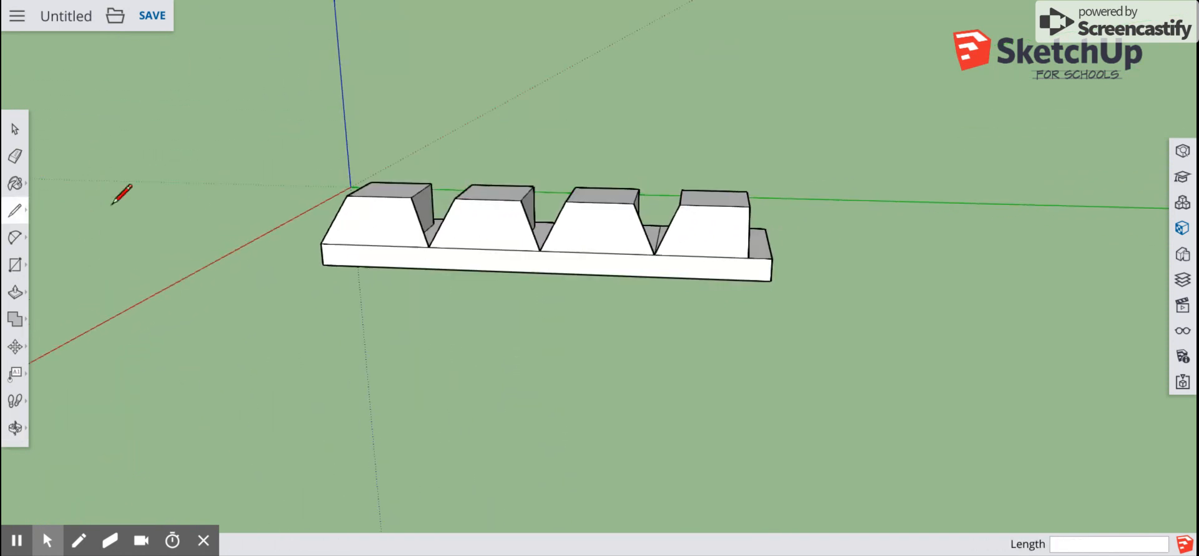
left_click(15, 544)
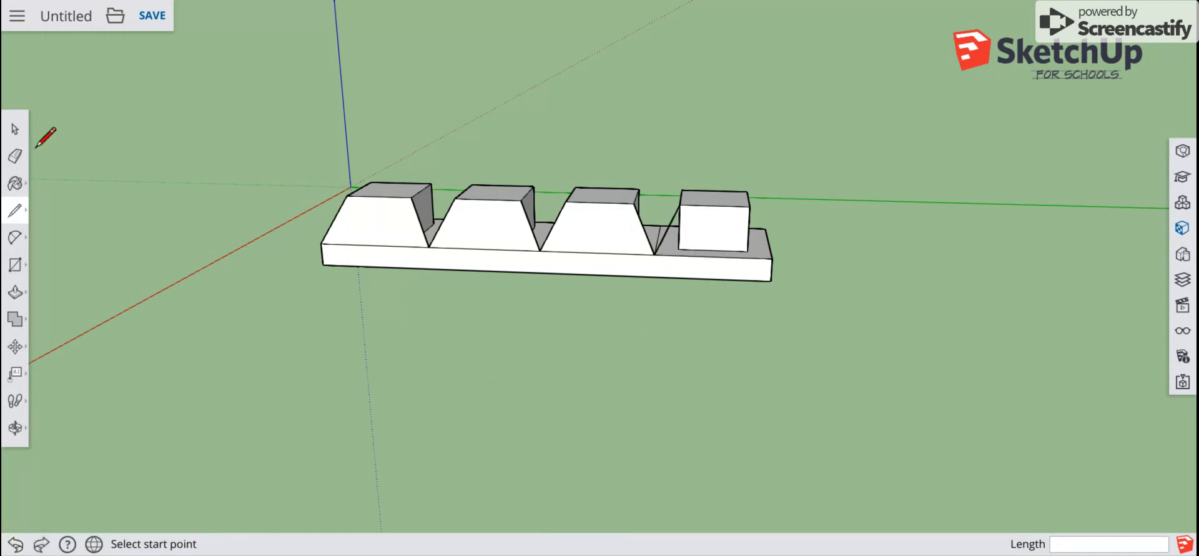
Step: Draw a sloping line from the far-end block's outer top corner to the slab's end corner on the same long side
left_click(18, 213)
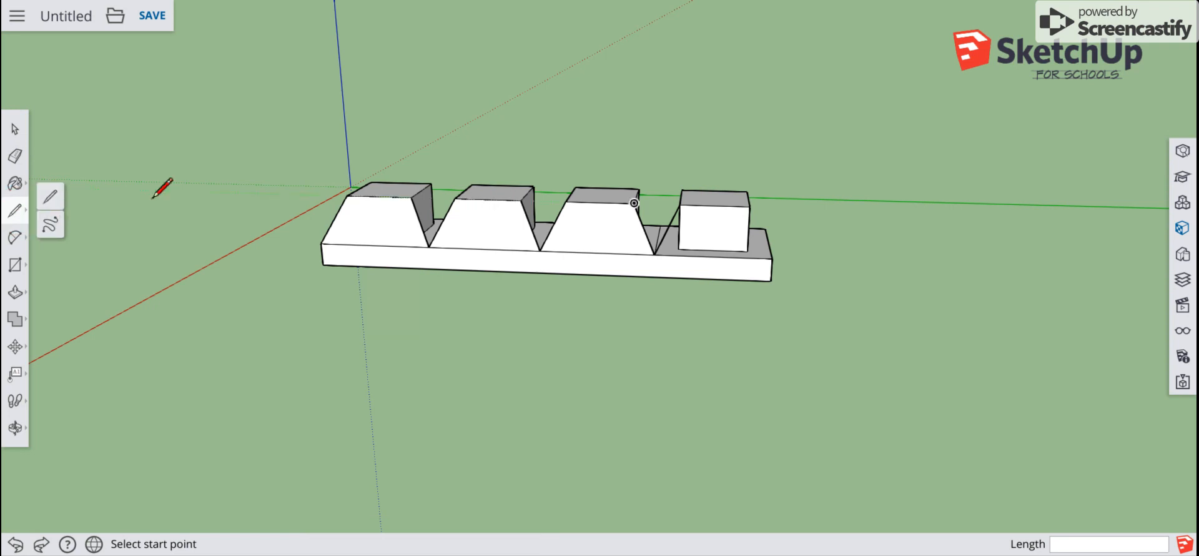
left_click(750, 205)
left_click(772, 258)
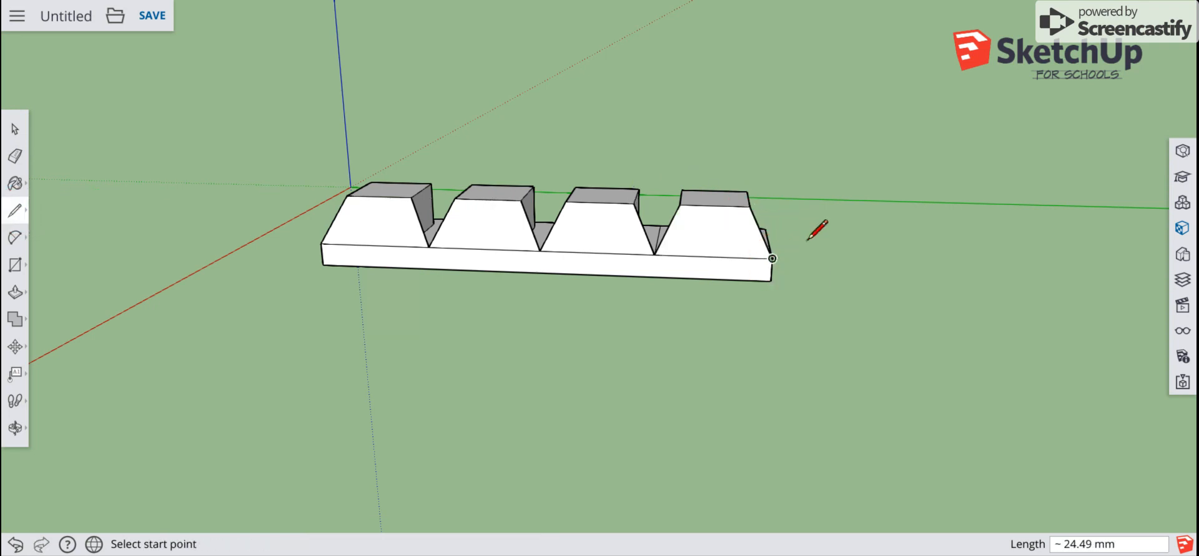
Step: On the slab's opposite long side, draw sloping lines from the first and second blocks' facing top corners to the end of their dividing line
middle_click_drag(884, 214, 246, 256)
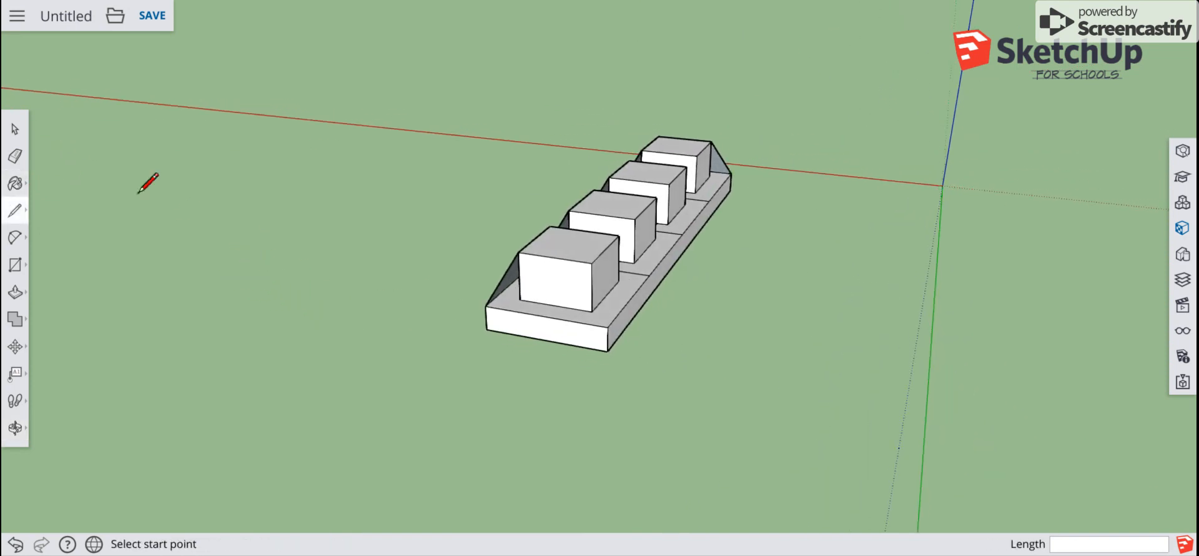
middle_click_drag(772, 329, 519, 326)
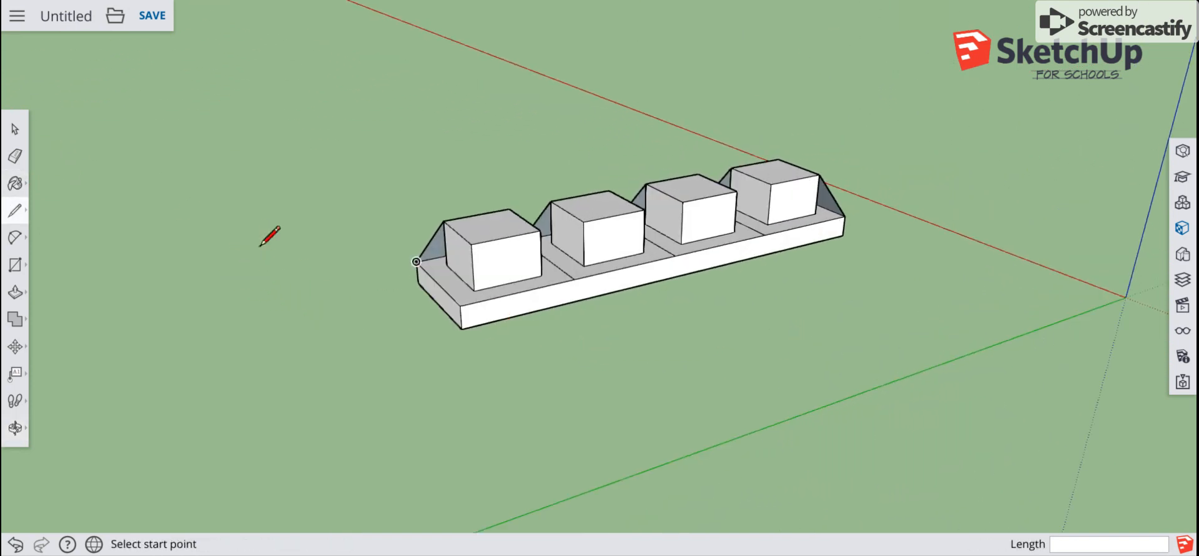
left_click(15, 210)
left_click(771, 183)
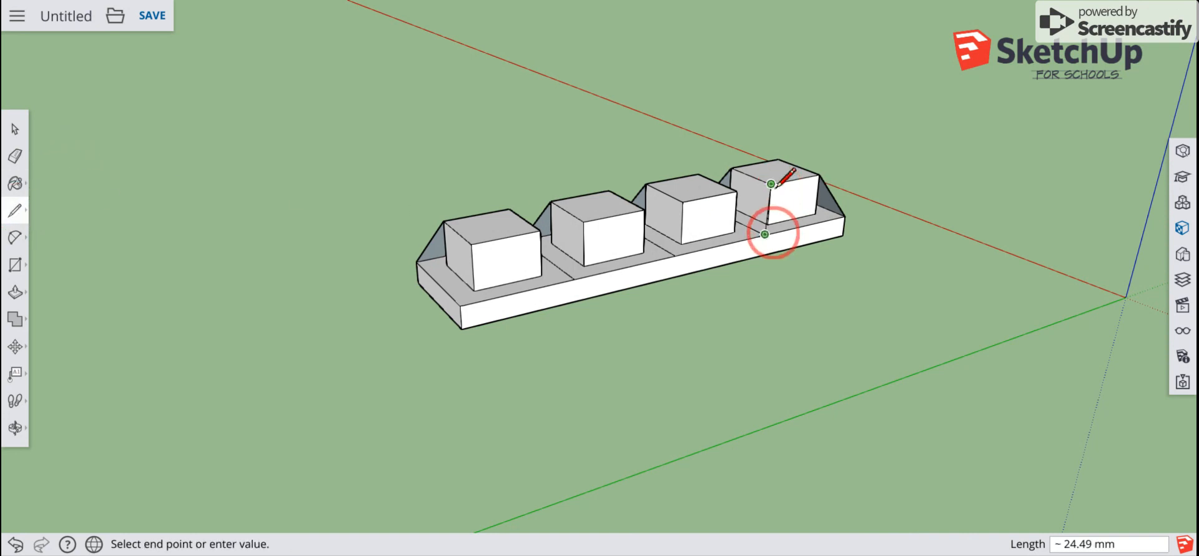
left_click(770, 232)
left_click(737, 191)
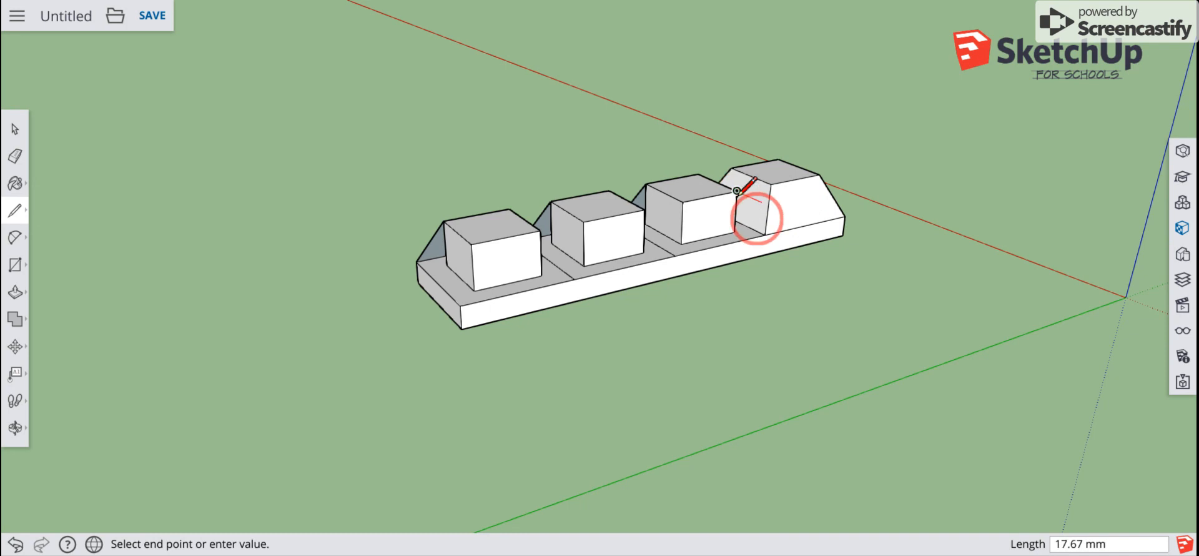
left_click(765, 233)
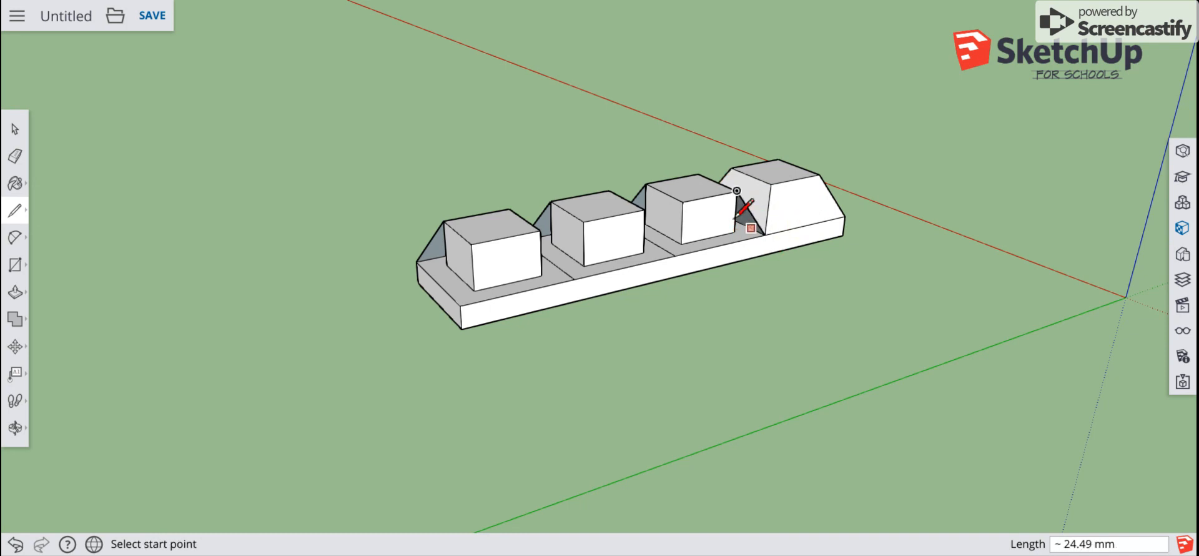
Step: On the same long side, draw sloping lines from the second and third blocks' facing top corners to the end of their dividing line
left_click(683, 201)
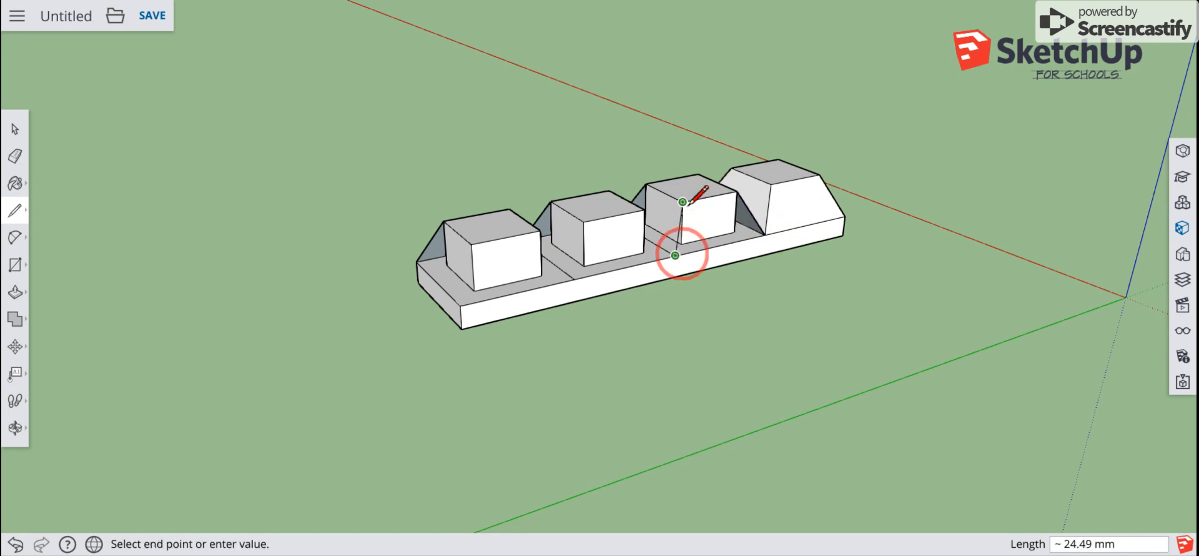
left_click(674, 255)
left_click(644, 211)
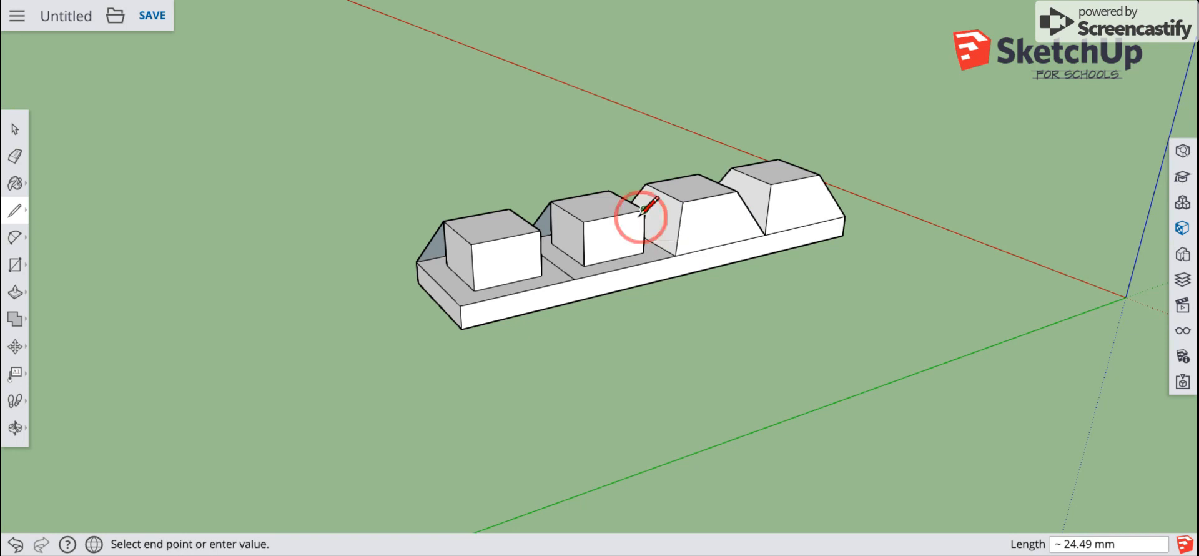
left_click(674, 254)
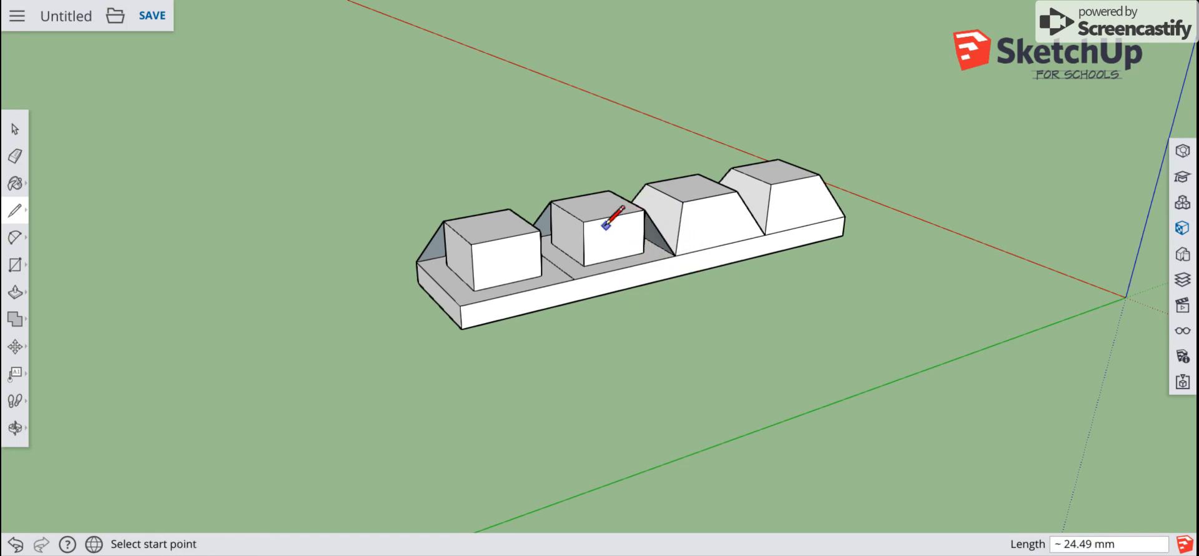
Step: Draw sloping lines from the third and fourth blocks' facing top corners to their dividing line's end, and from the fourth's outer corner to the slab corner
left_click_drag(584, 221, 574, 279)
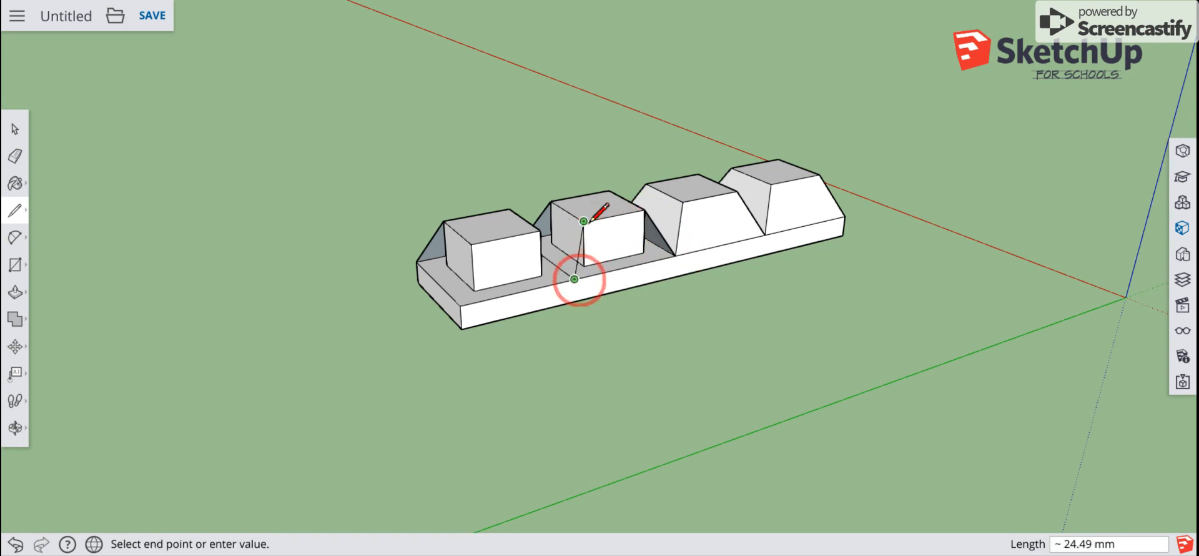
left_click(574, 279)
left_click(541, 230)
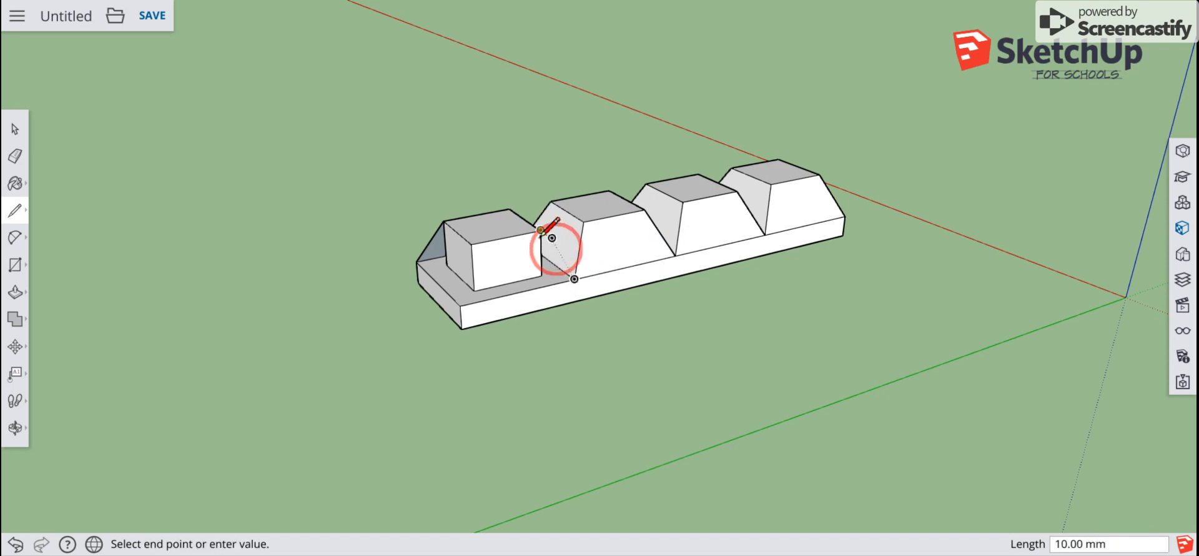
left_click(574, 279)
left_click(471, 244)
left_click(461, 305)
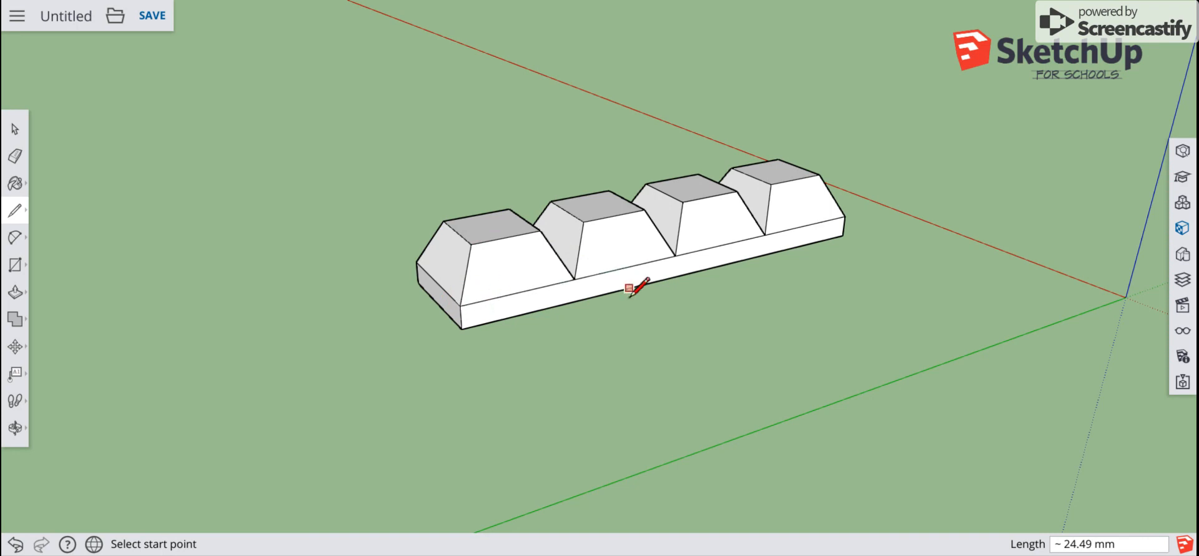
Step: Paint the top, long-side and near sloping faces of the two far blocks with the dark red TG_shirt material
middle_click_drag(665, 337, 9, 456)
key("l")
middle_click_drag(878, 362, 524, 263)
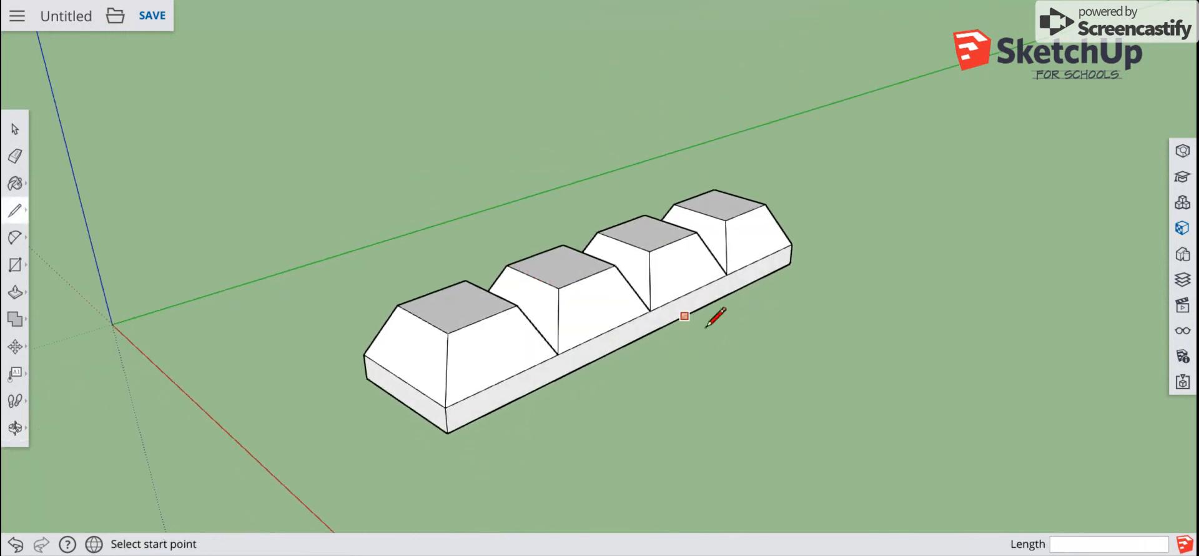
left_click(15, 183)
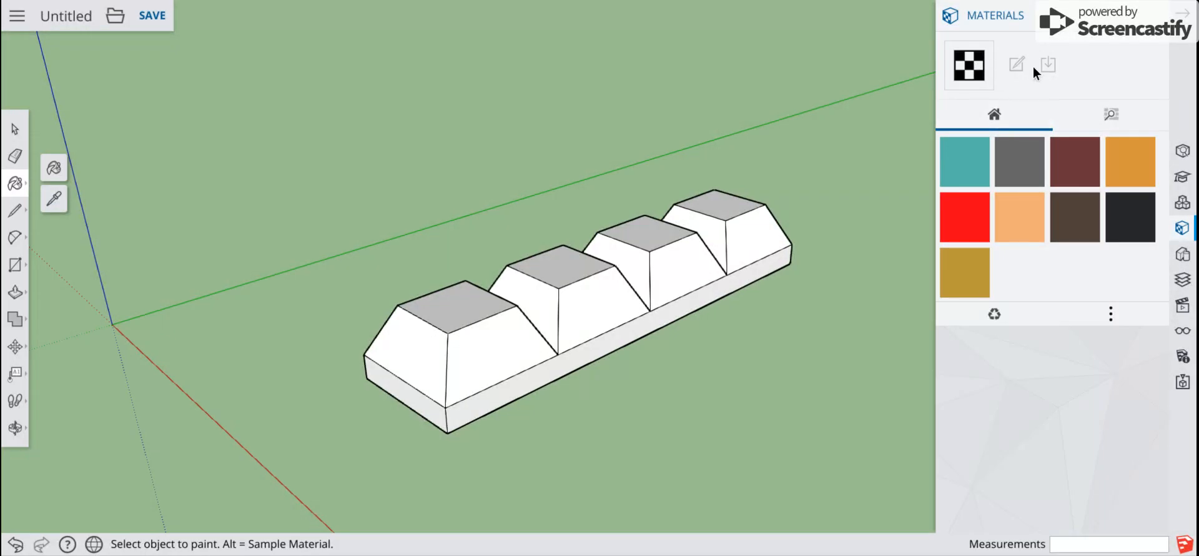
left_click(1080, 176)
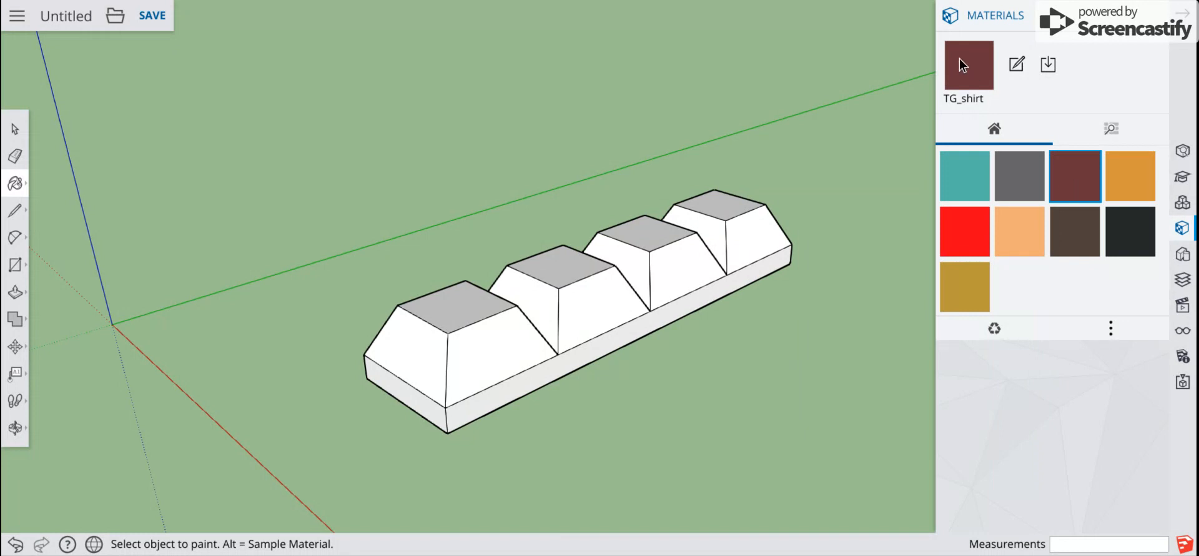
left_click(749, 250)
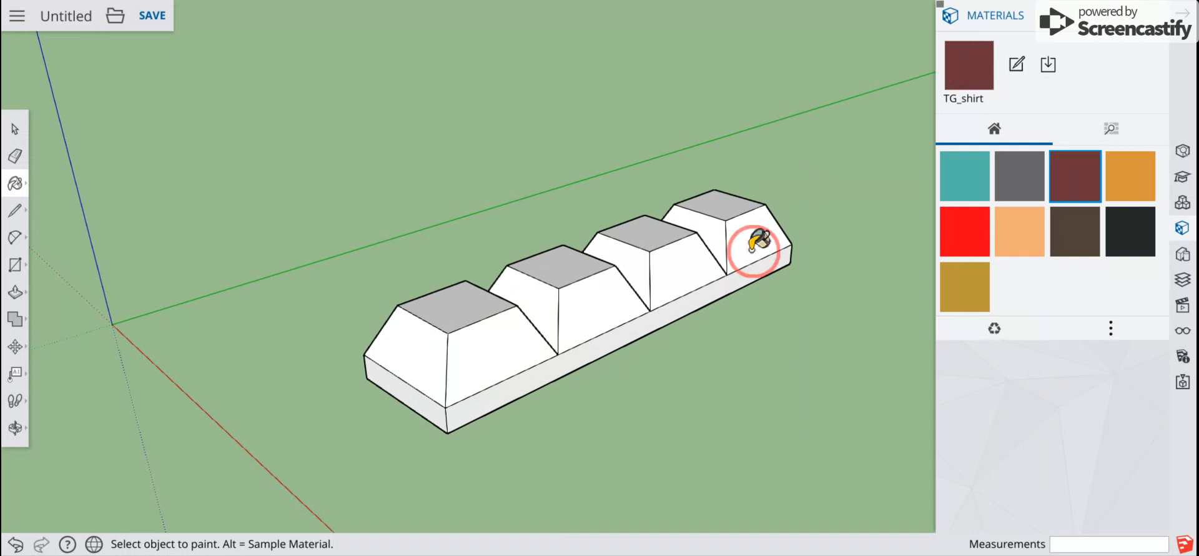
left_click(690, 270)
left_click(654, 236)
left_click(709, 230)
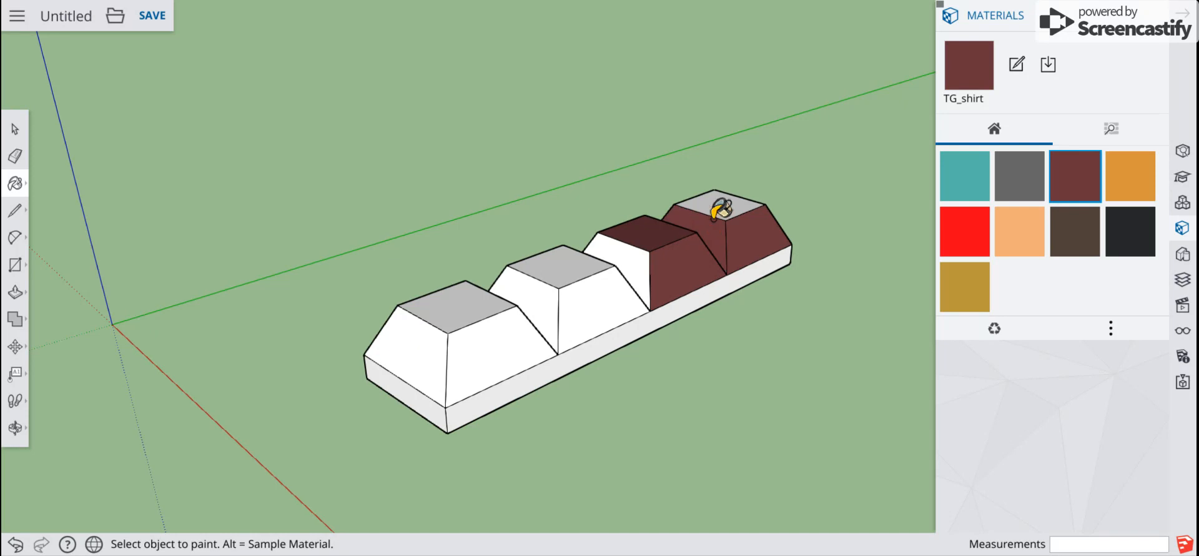
left_click(718, 210)
left_click(616, 255)
Step: Paint the tops and visible sloping faces of the two near blocks, plus the slab's near end and long side, with TG_shirt
left_click(602, 294)
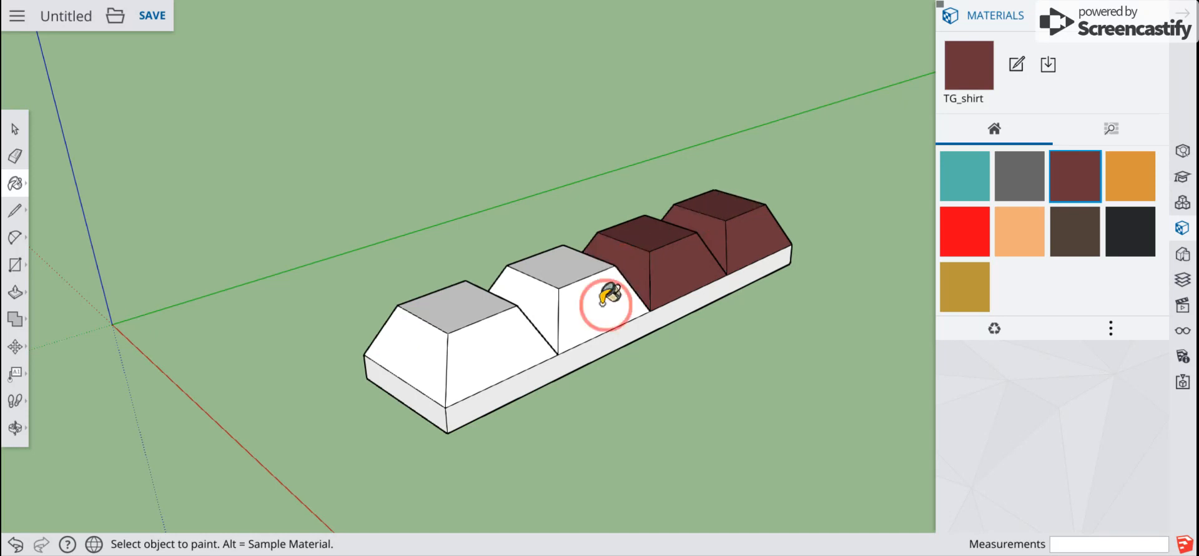
left_click(562, 275)
left_click(535, 286)
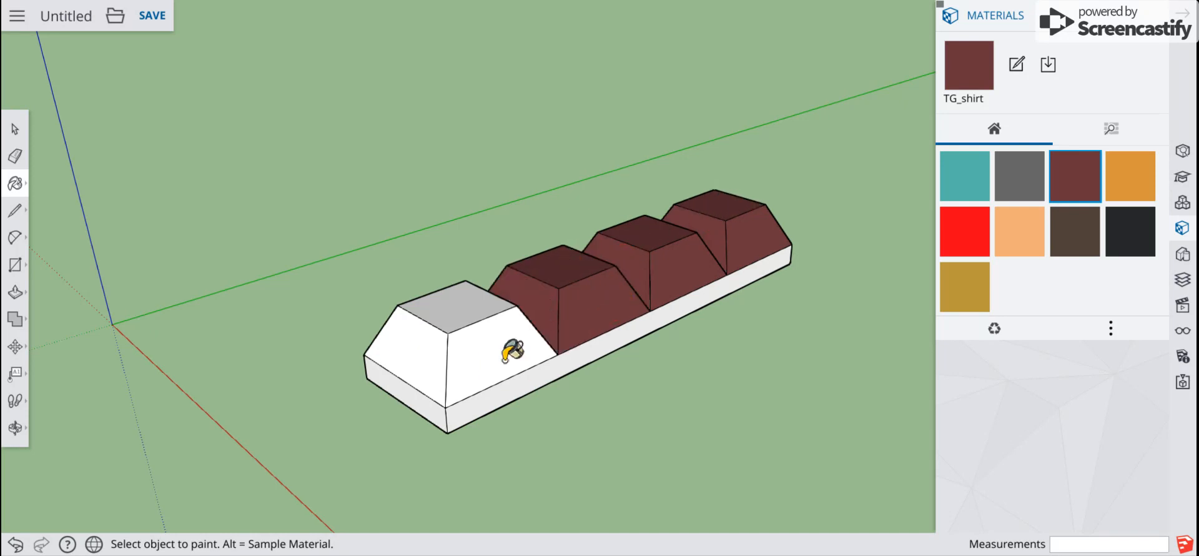
left_click(509, 348)
left_click(484, 309)
left_click(422, 343)
left_click(430, 409)
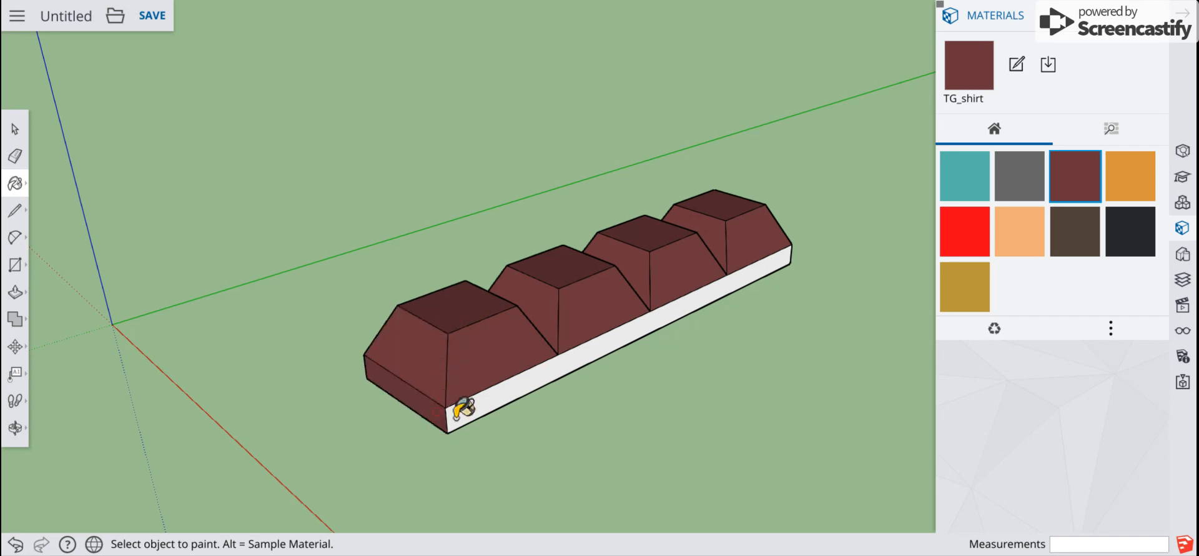
left_click(483, 405)
Step: Paint the slab's opposite long side and the blocks' sloping faces along it with the TG_shirt material
middle_click_drag(373, 336, 502, 252)
left_click(468, 244)
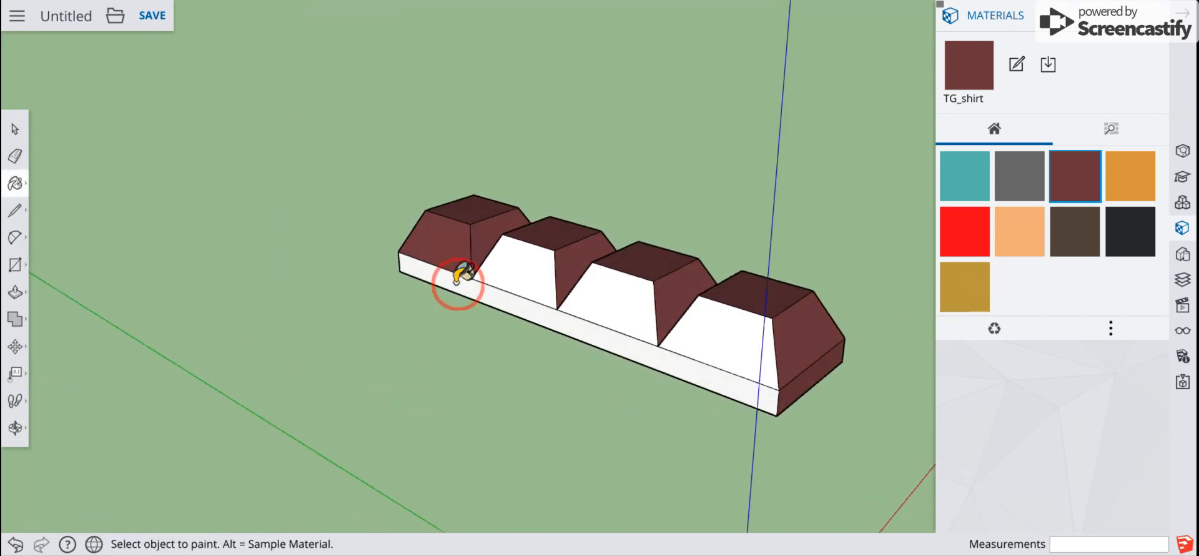
left_click(465, 280)
left_click(543, 268)
left_click(605, 291)
left_click(696, 315)
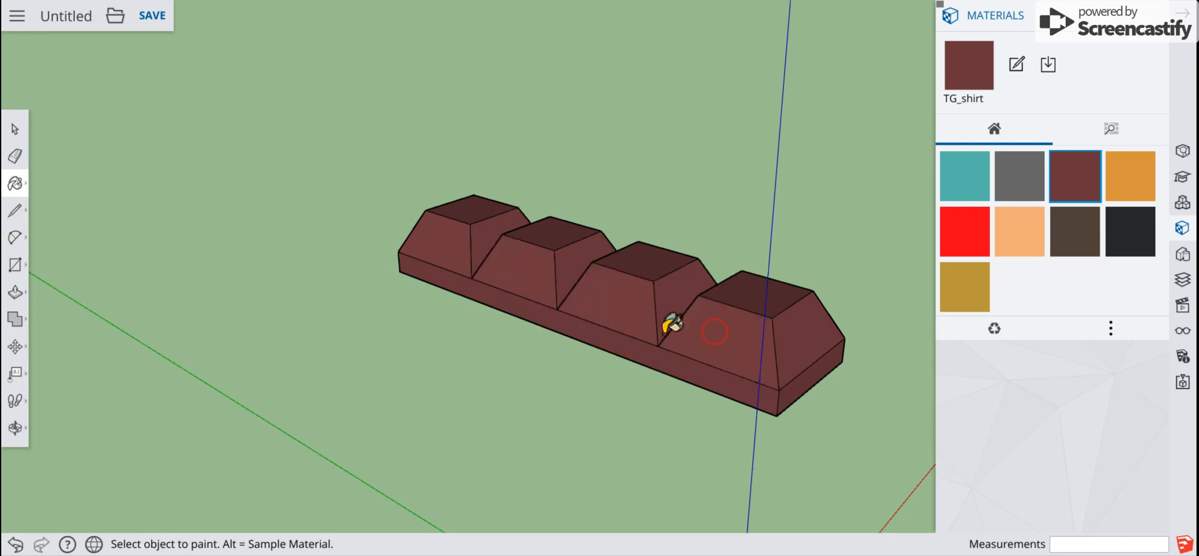
Step: Paint the remaining white sloping faces between the blocks and the unpainted end of the bar with TG_shirt
mouse_move(444, 287)
middle_mouse_down()
mouse_move(691, 311)
mouse_move(875, 348)
middle_mouse_up()
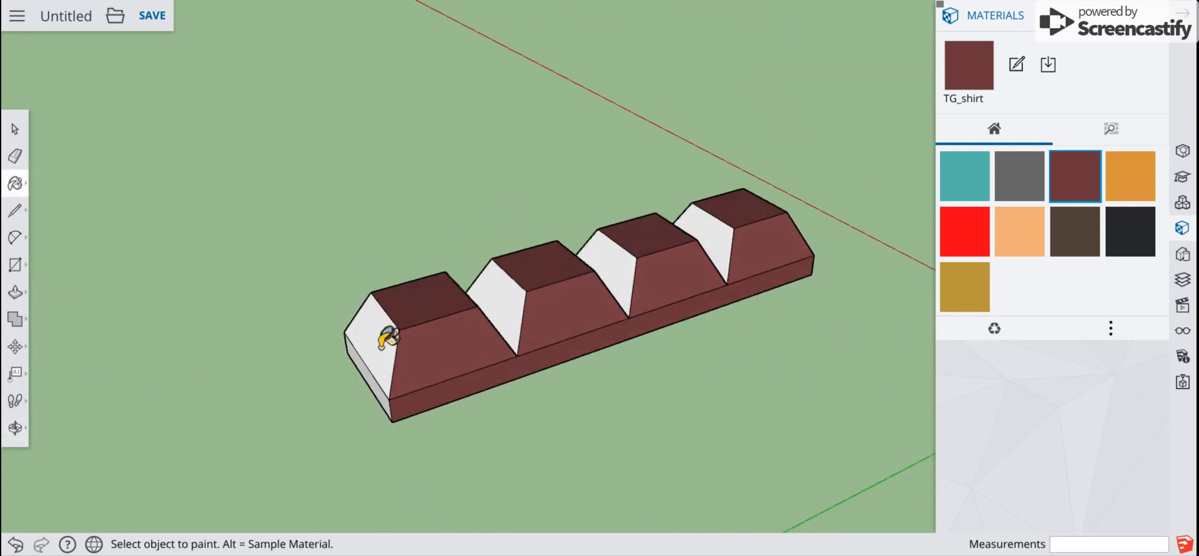
left_click(373, 362)
left_click(510, 290)
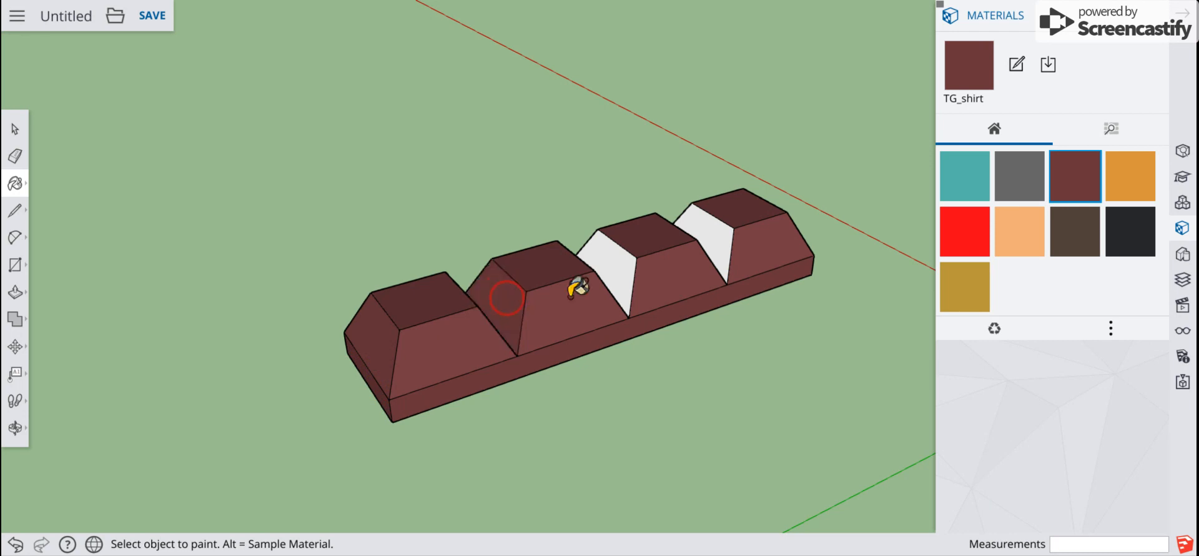
left_click(624, 275)
left_click(701, 226)
mouse_move(856, 286)
middle_mouse_down()
mouse_move(343, 328)
mouse_move(175, 326)
middle_mouse_up()
middle_click_drag(774, 270, 377, 296)
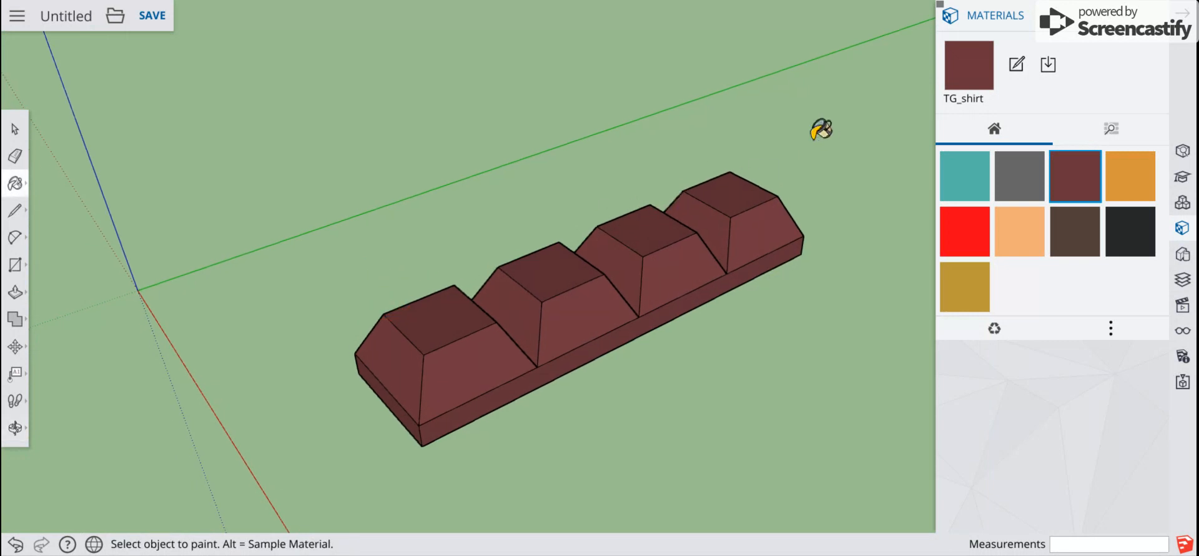